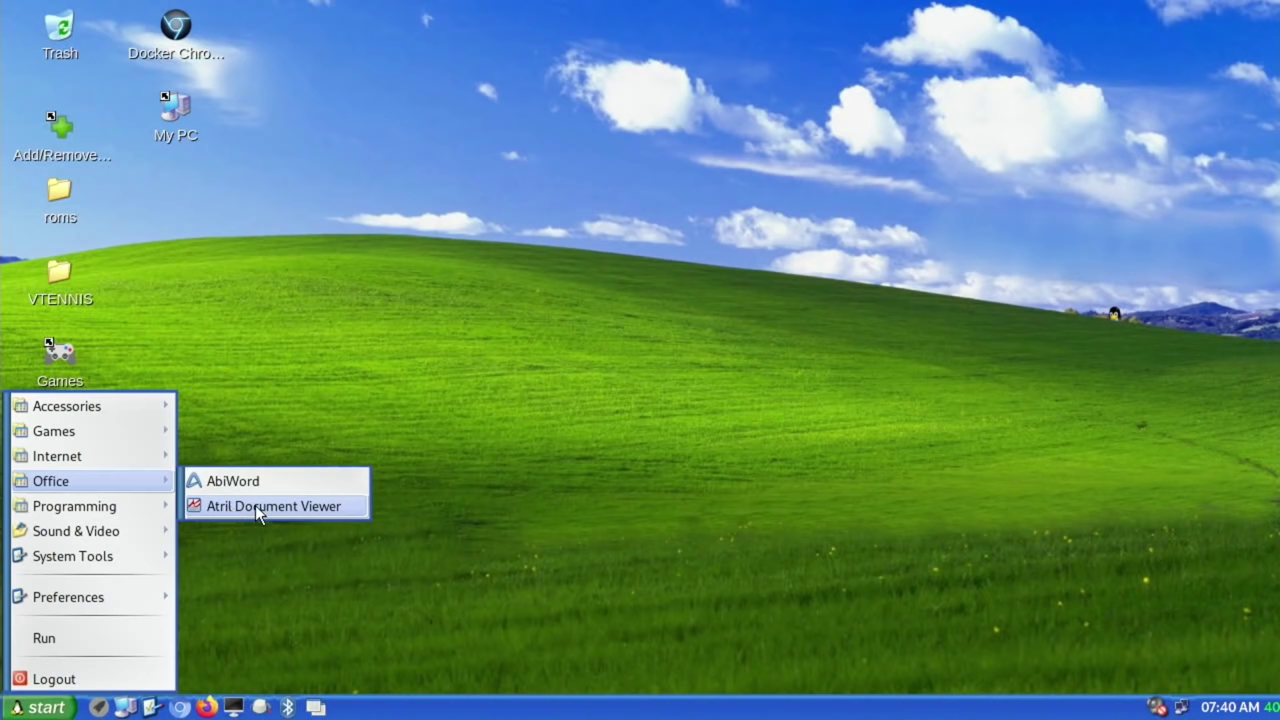
Step: Run Neofetch from System Tools to see the Pi 4 summary (CPU 1.500GHz), then close it
mouse_move(125, 504)
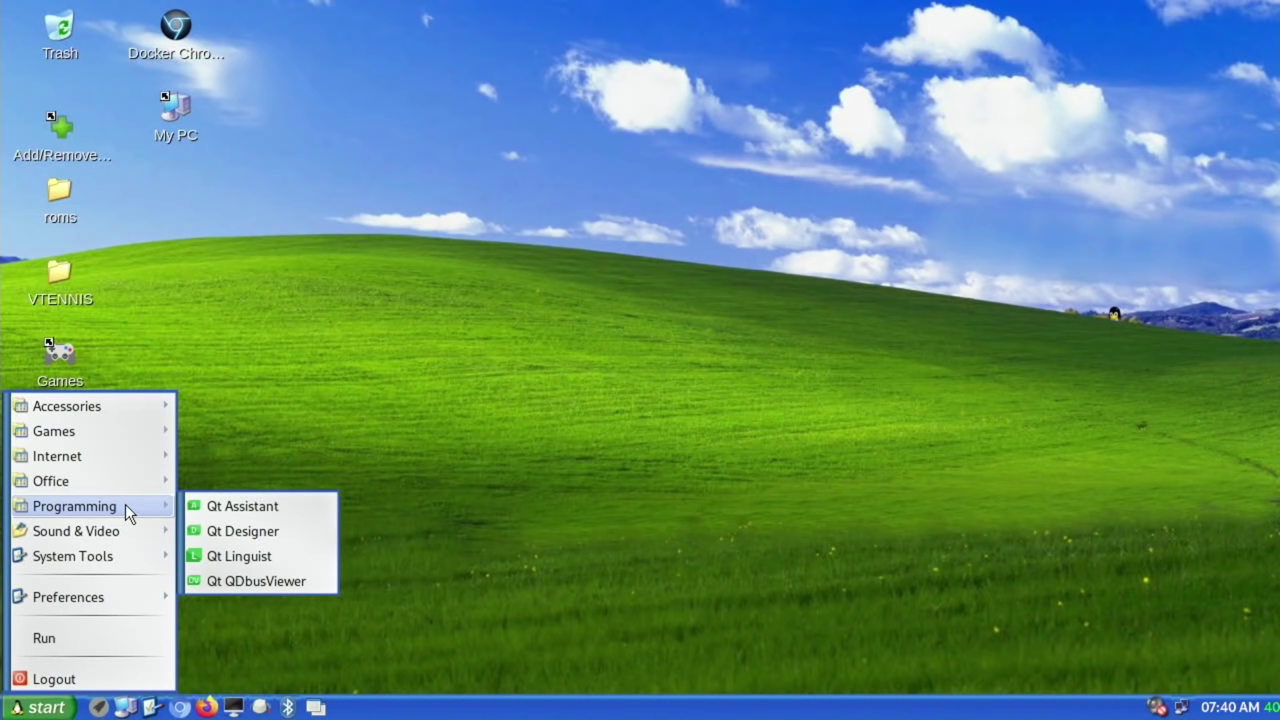
mouse_move(128, 535)
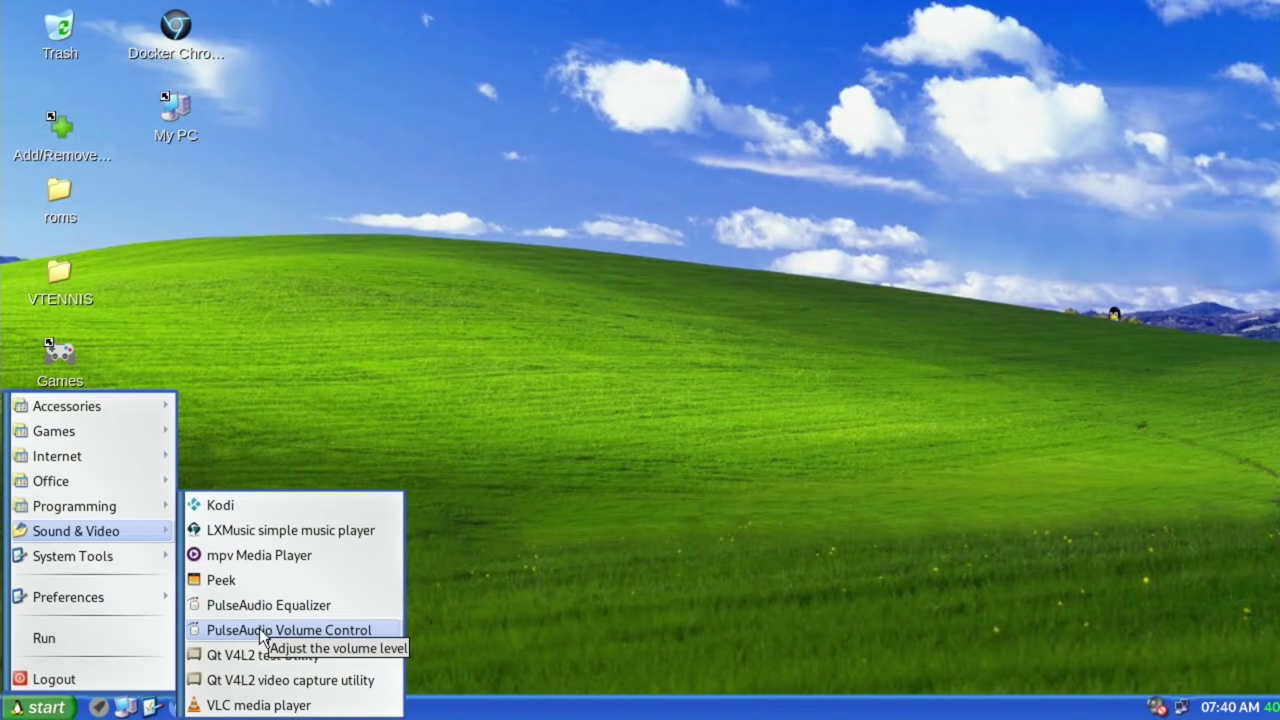
mouse_move(145, 555)
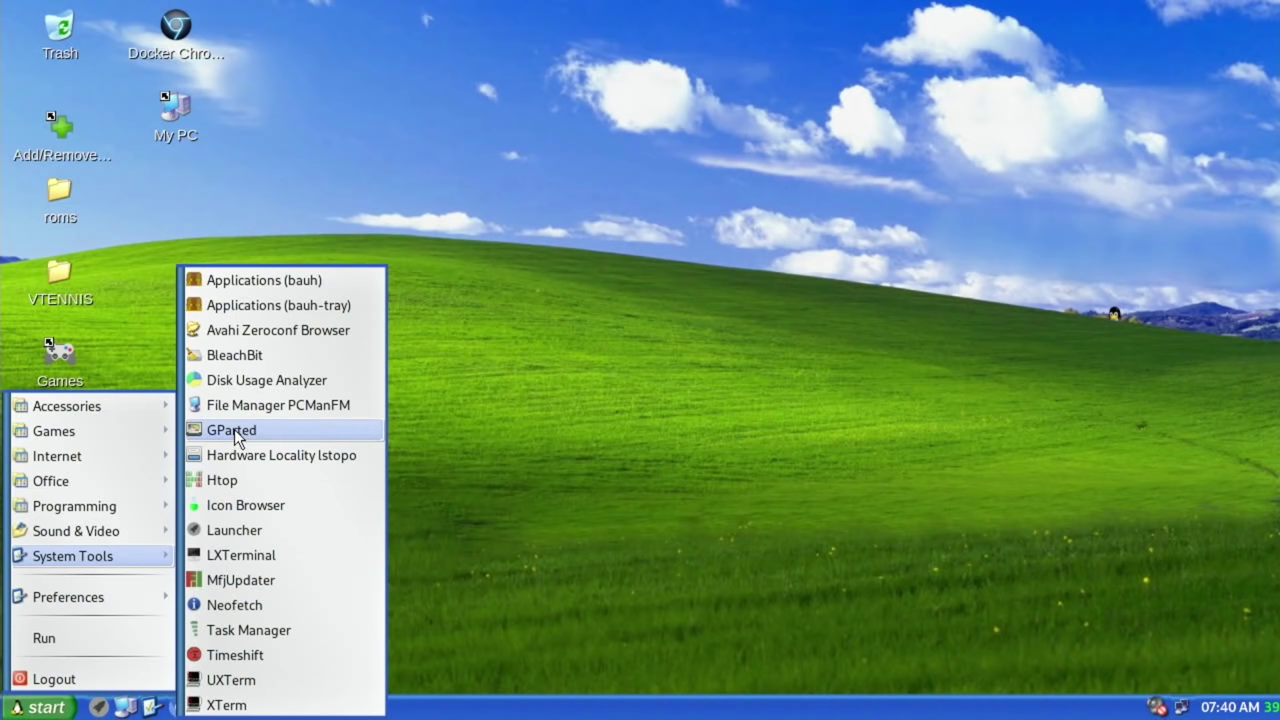
click(230, 604)
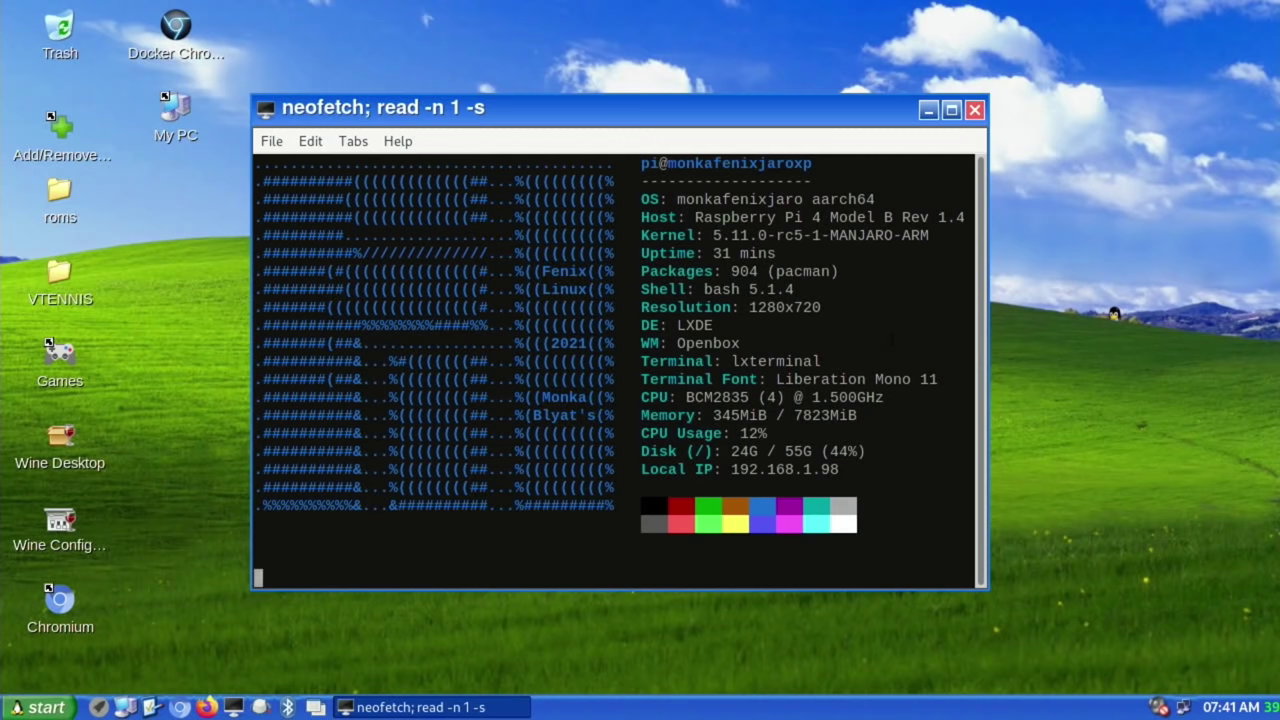
key(Return)
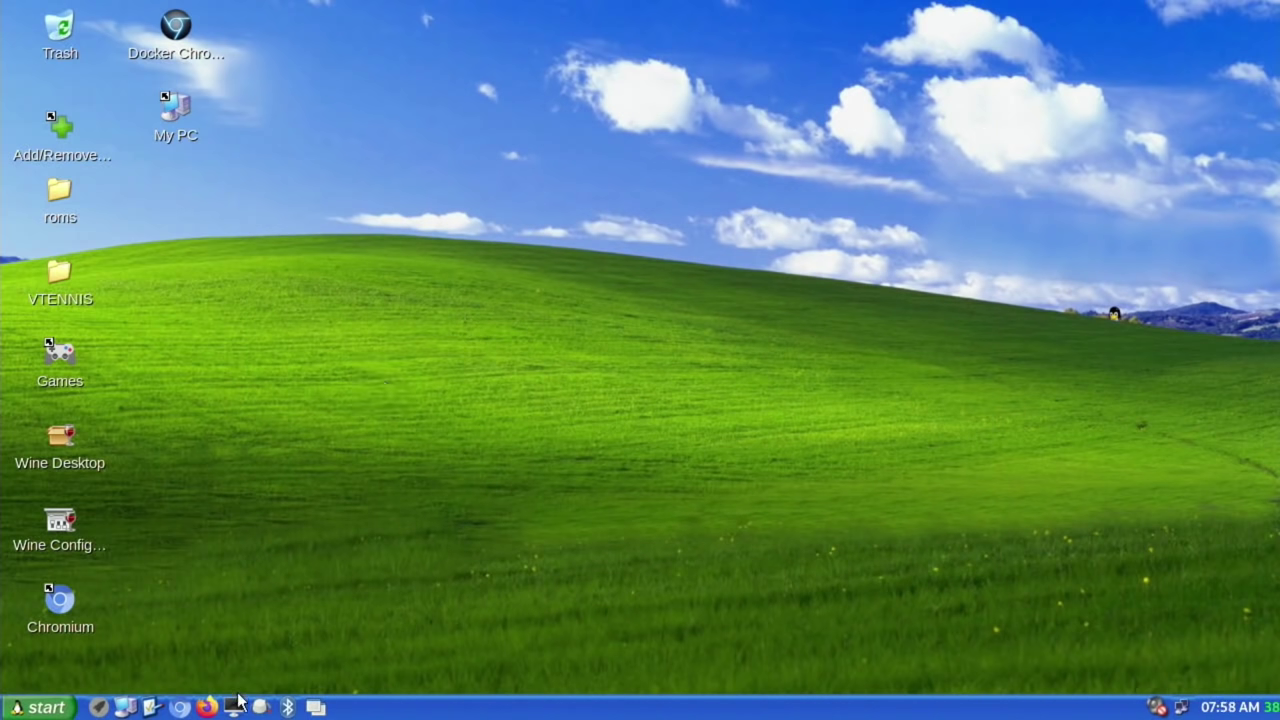
click(235, 707)
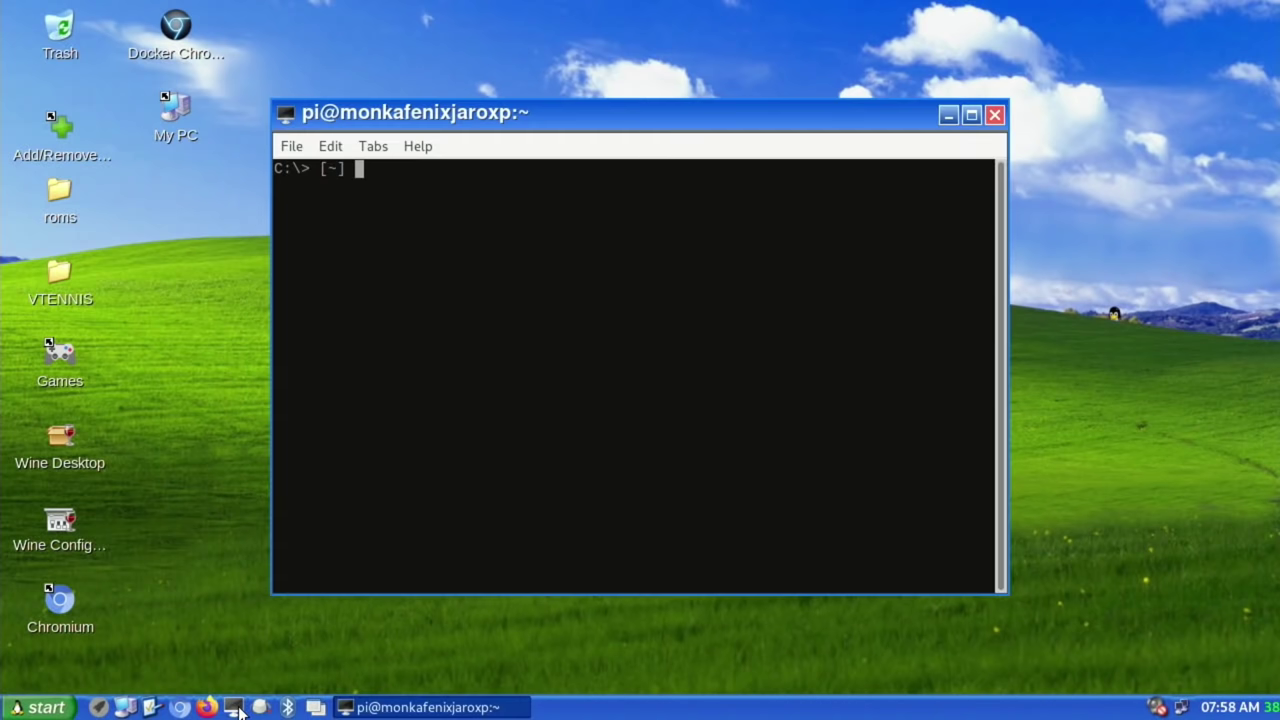
Step: Open /boot/config.txt in nano with sudo, entering the user's password
text(sudo nano /boot/config.txt)
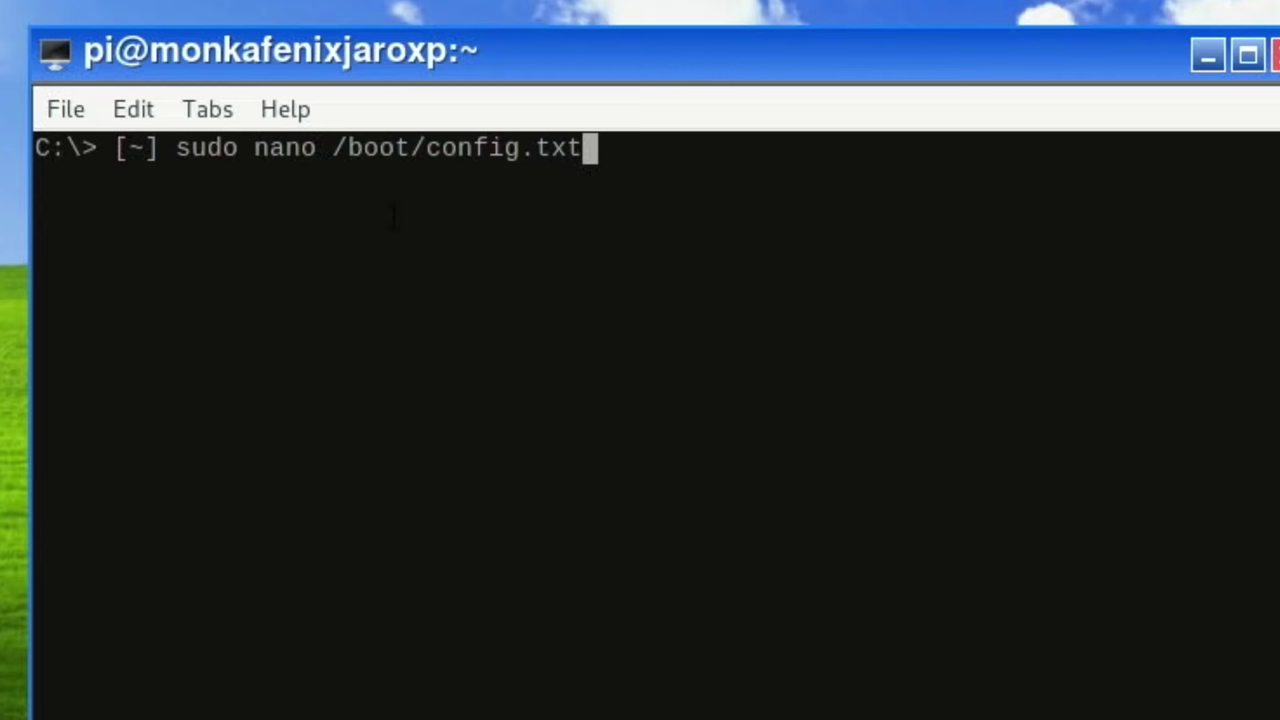
key(Return)
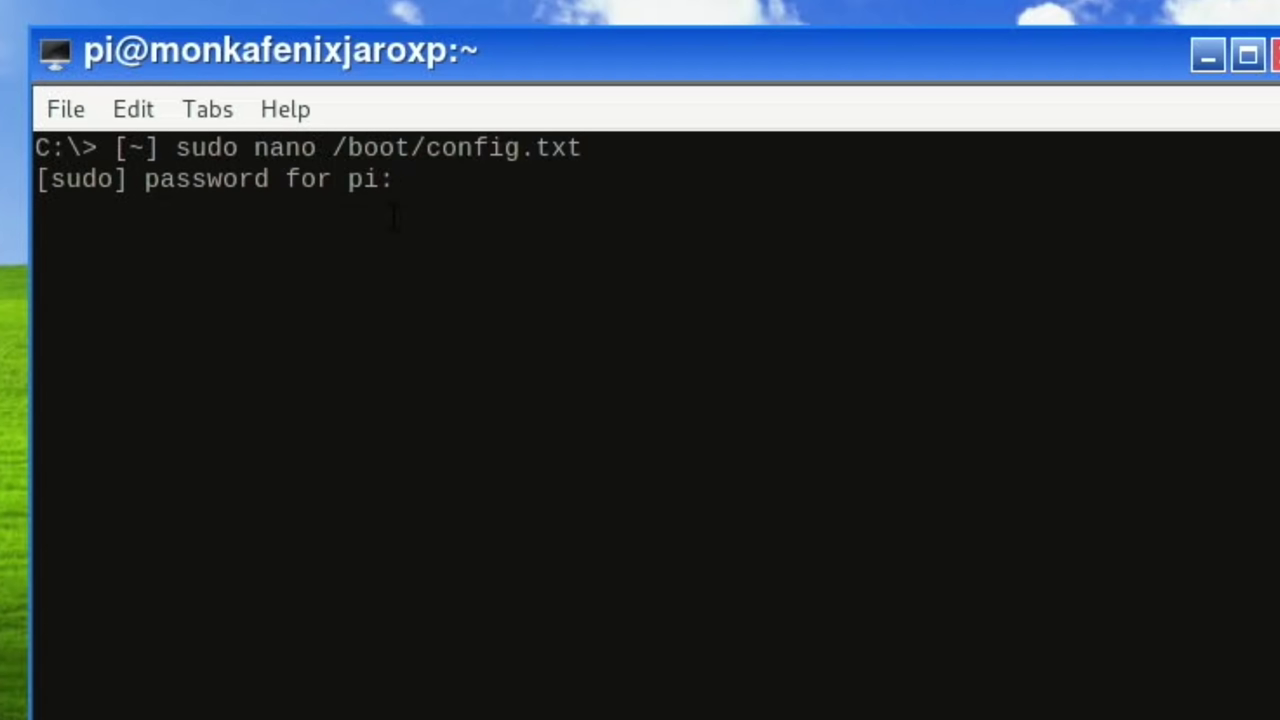
text(raspberry)
key(Return)
Step: Uncomment over_voltage=8 and change arm_freq from 2147 to 2200
key(Down)
key(Down)
key(Down)
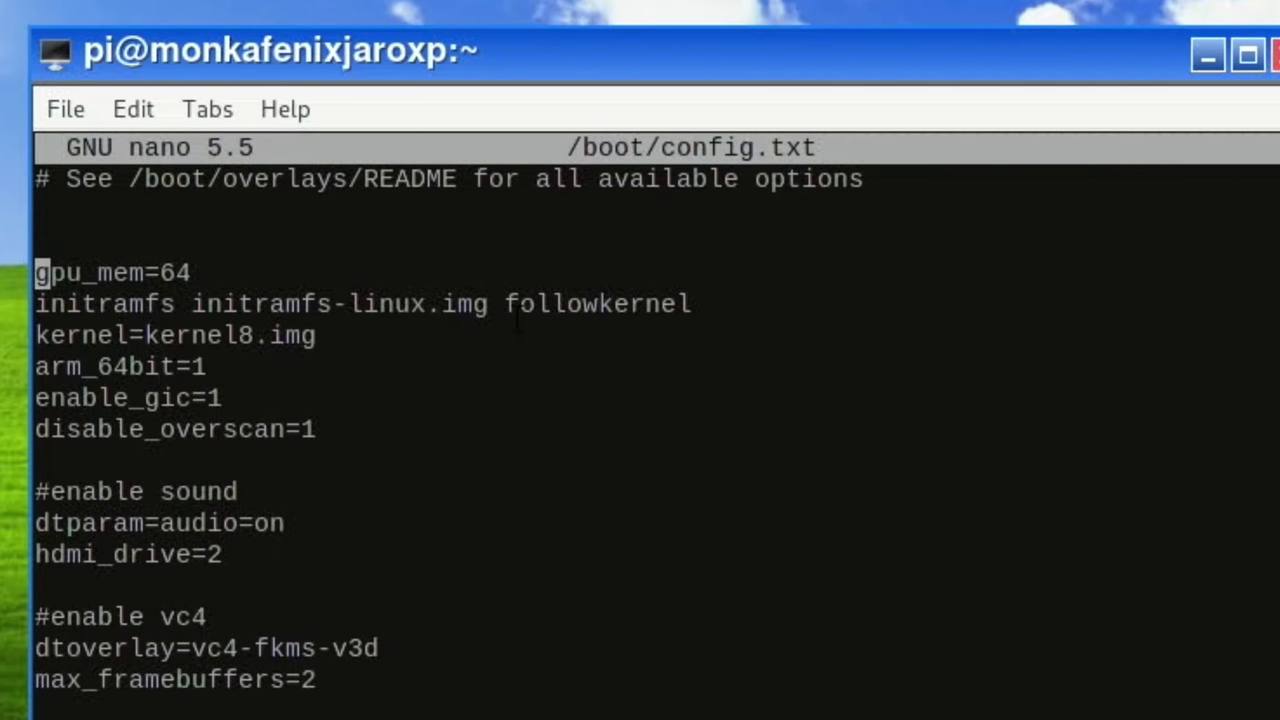
key(Down)
key(Down)
key(Down)
key(Down)
key(Down)
key(Down)
key(Down)
key(Down)
key(Down)
key(Down)
key(Down)
key(Down)
key(Down)
key(Down)
key(Down)
key(Down)
key(Down)
key(Down)
key(Down)
key(Down)
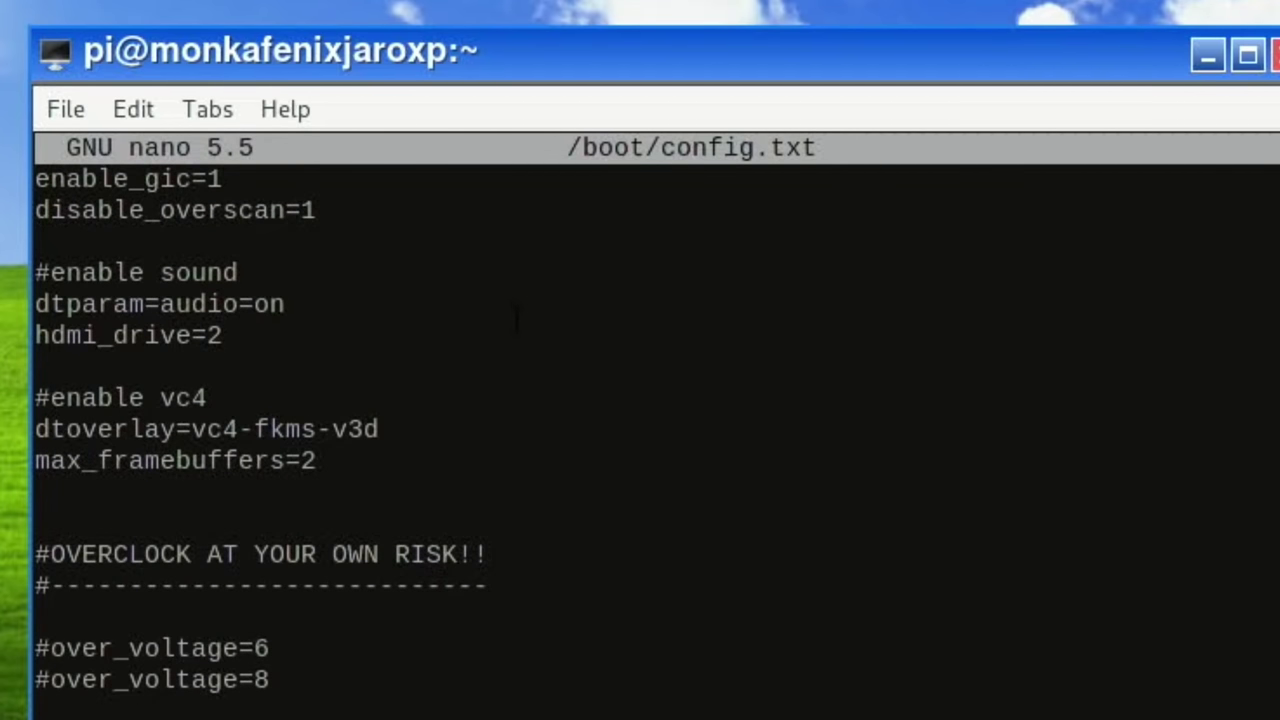
key(Down)
key(Down)
key(Down)
key(Down)
key(Down)
key(Down)
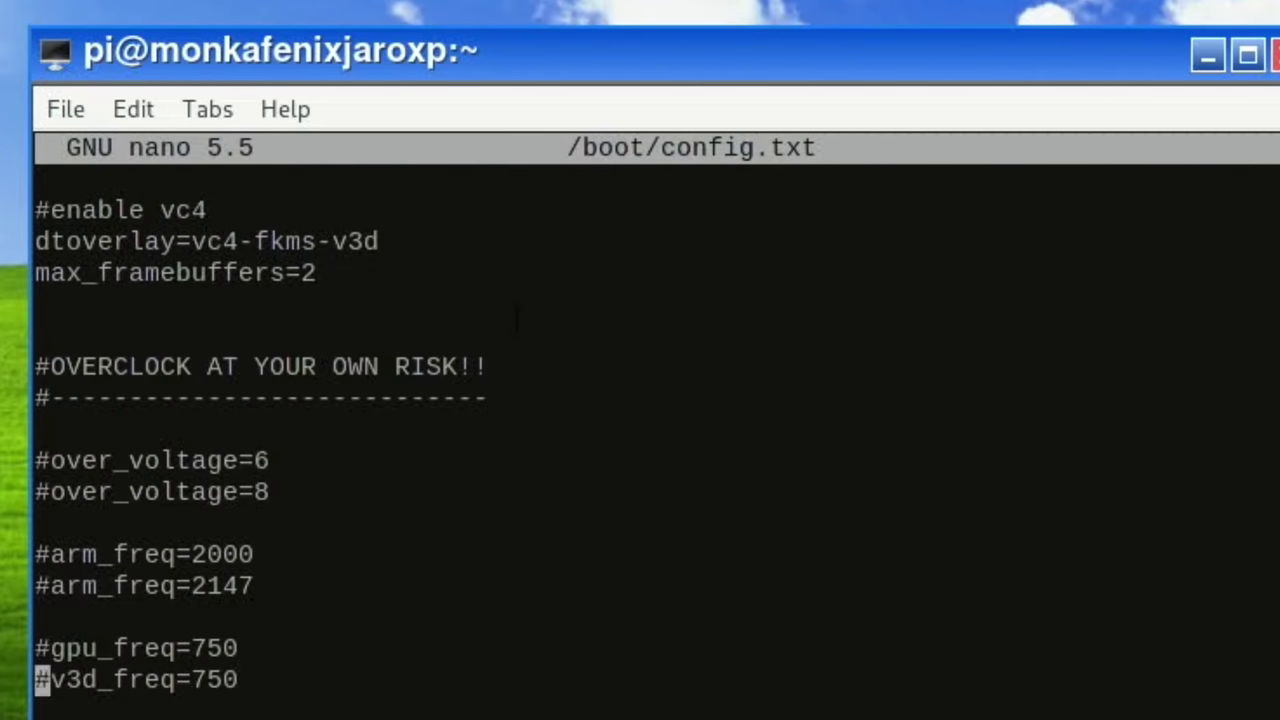
key(Up)
key(Up)
key(Up)
key(Up)
key(Up)
key(Up)
key(Right)
key(BackSpace)
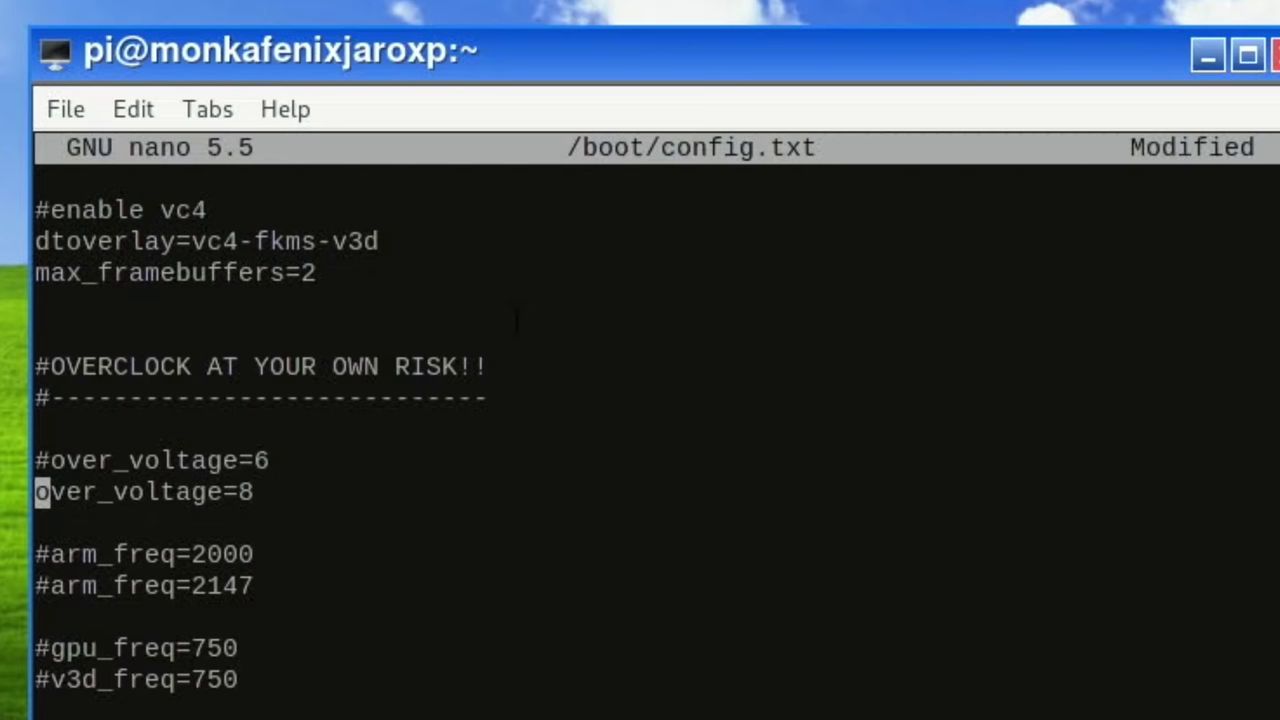
key(Down)
key(Down)
key(Down)
key(Right)
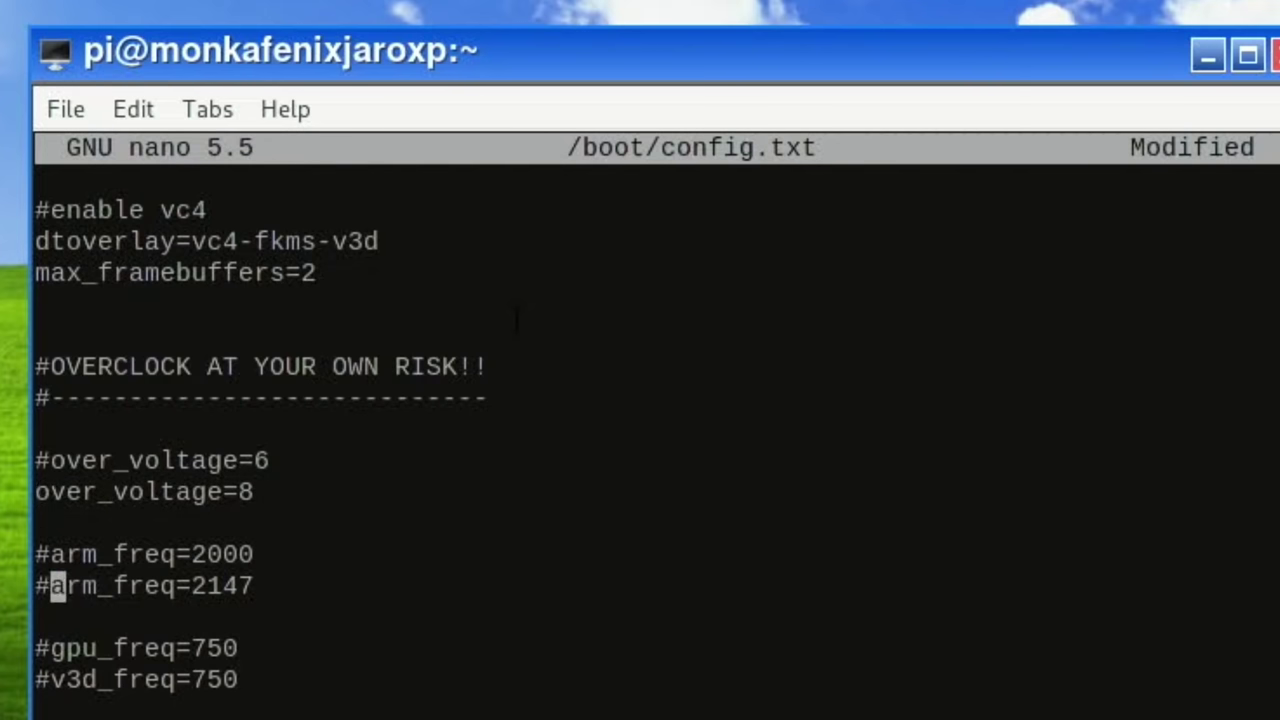
key(BackSpace)
key(Right)
key(Right)
key(Right)
key(Right)
key(Right)
key(Right)
key(Right)
key(Right)
key(Right)
key(Right)
key(Right)
key(Right)
key(Right)
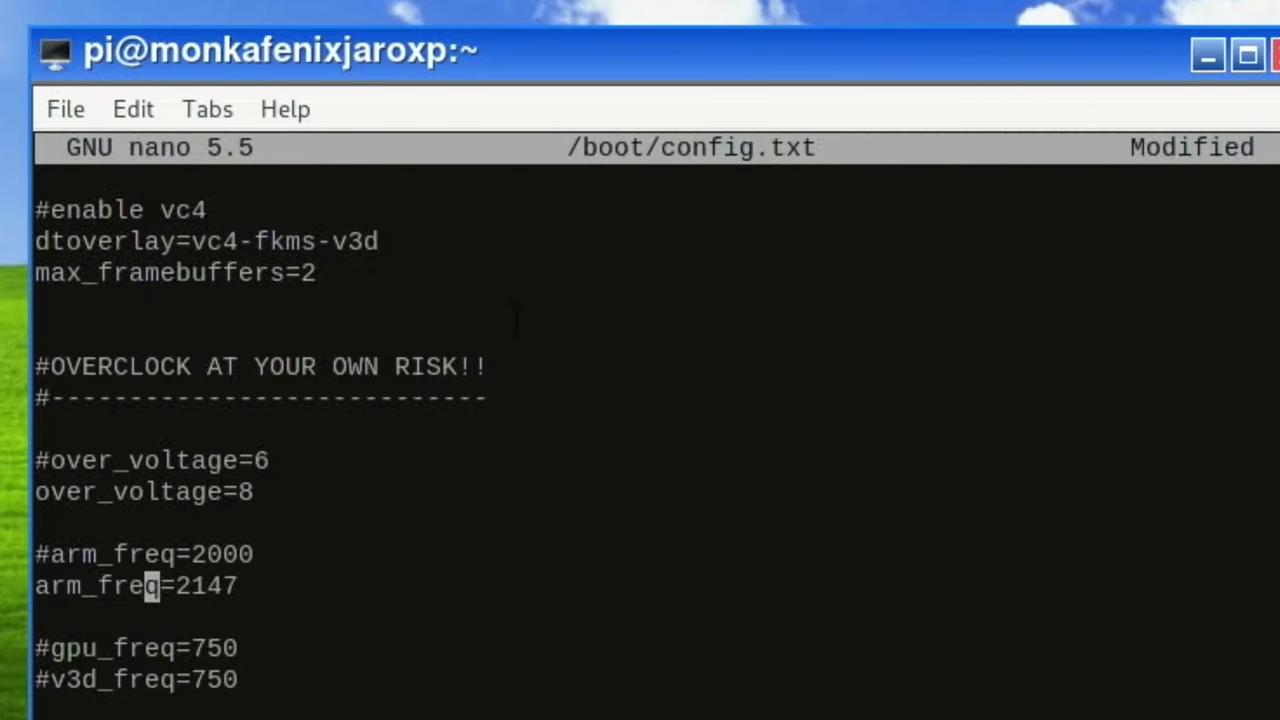
key(BackSpace)
key(BackSpace)
key(BackSpace)
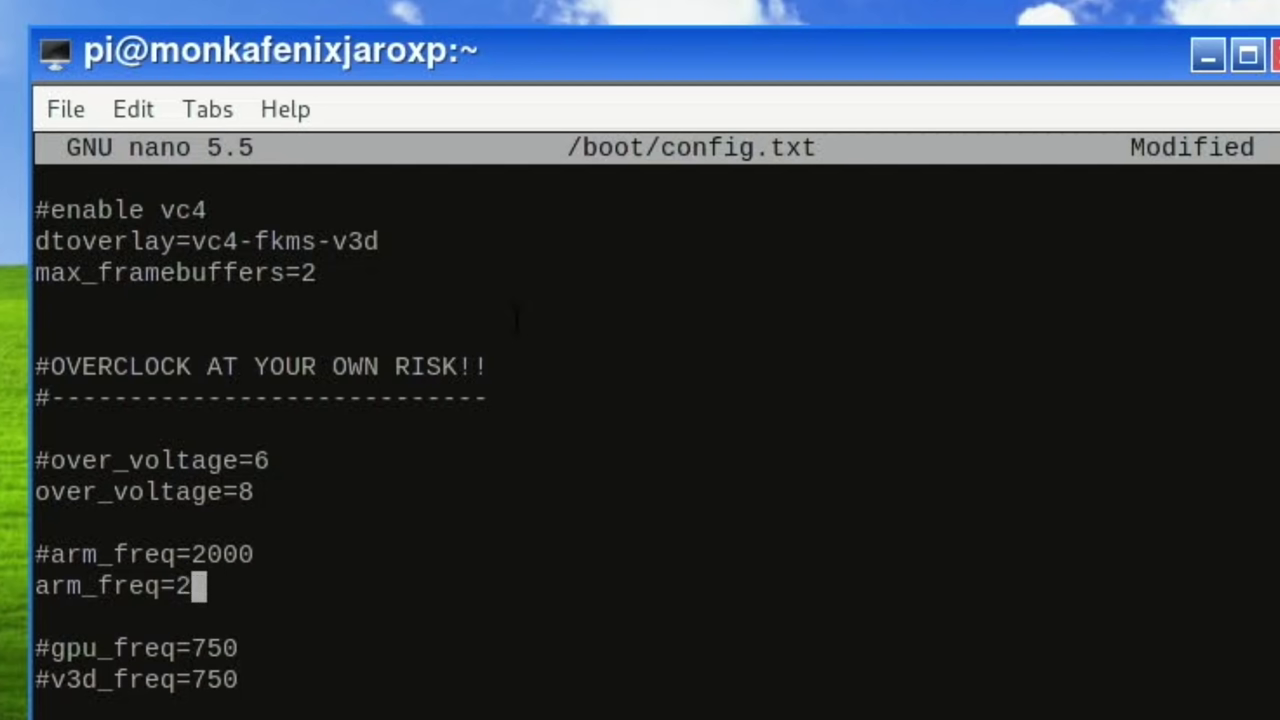
text(200)
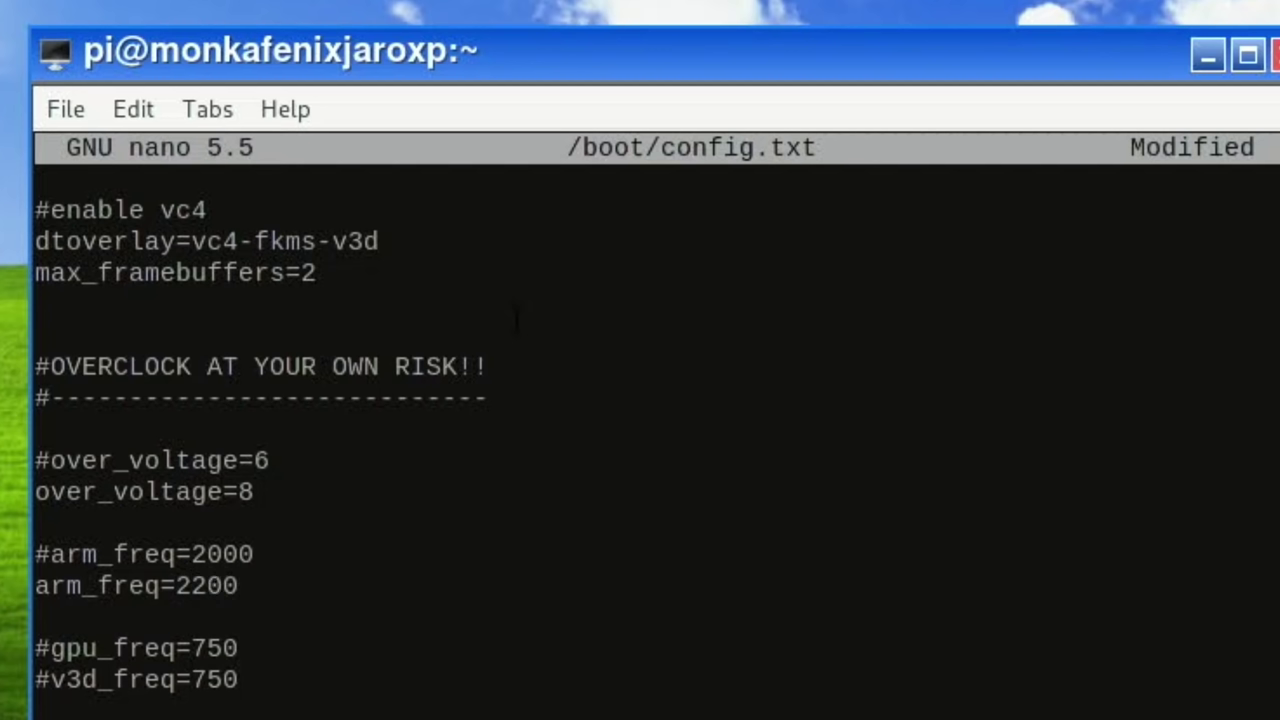
Step: Save /boot/config.txt, exit nano, and reboot the Pi
key(Down)
key(Down)
key(Down)
key(Left)
key(Left)
key(Left)
key(Left)
key(Left)
key(Down)
key(Down)
key(Down)
key(Down)
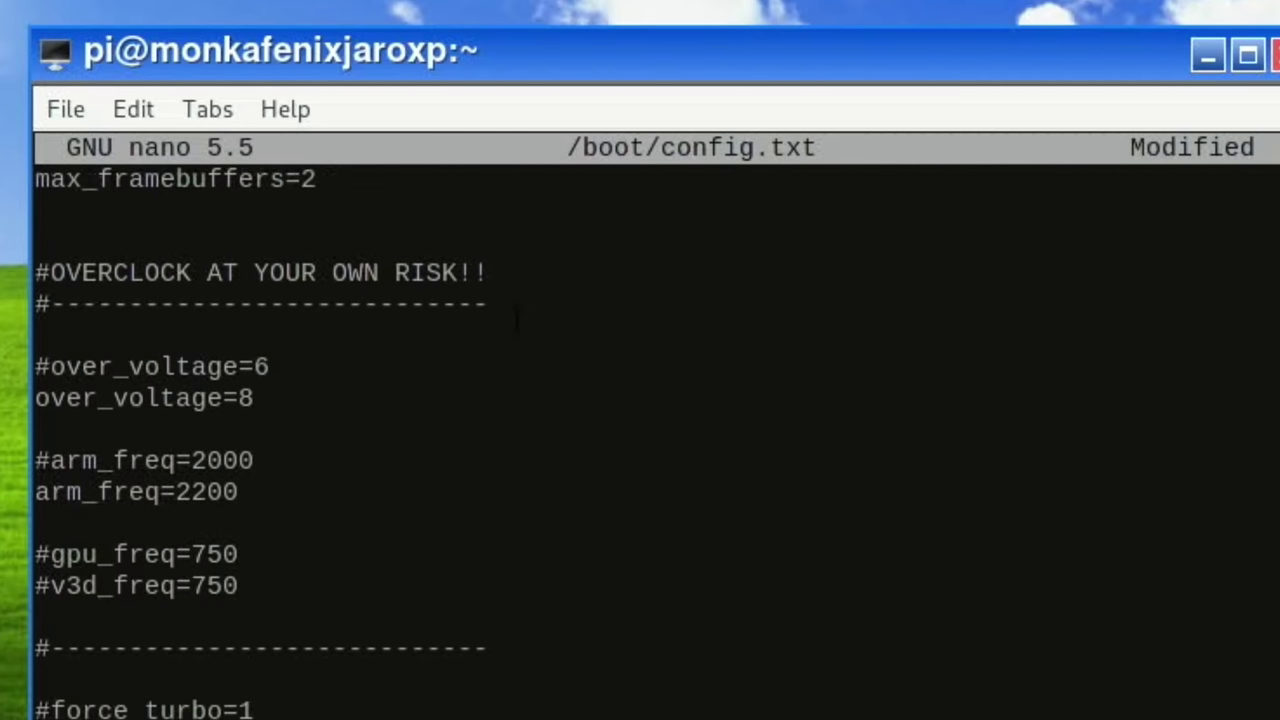
key(Down)
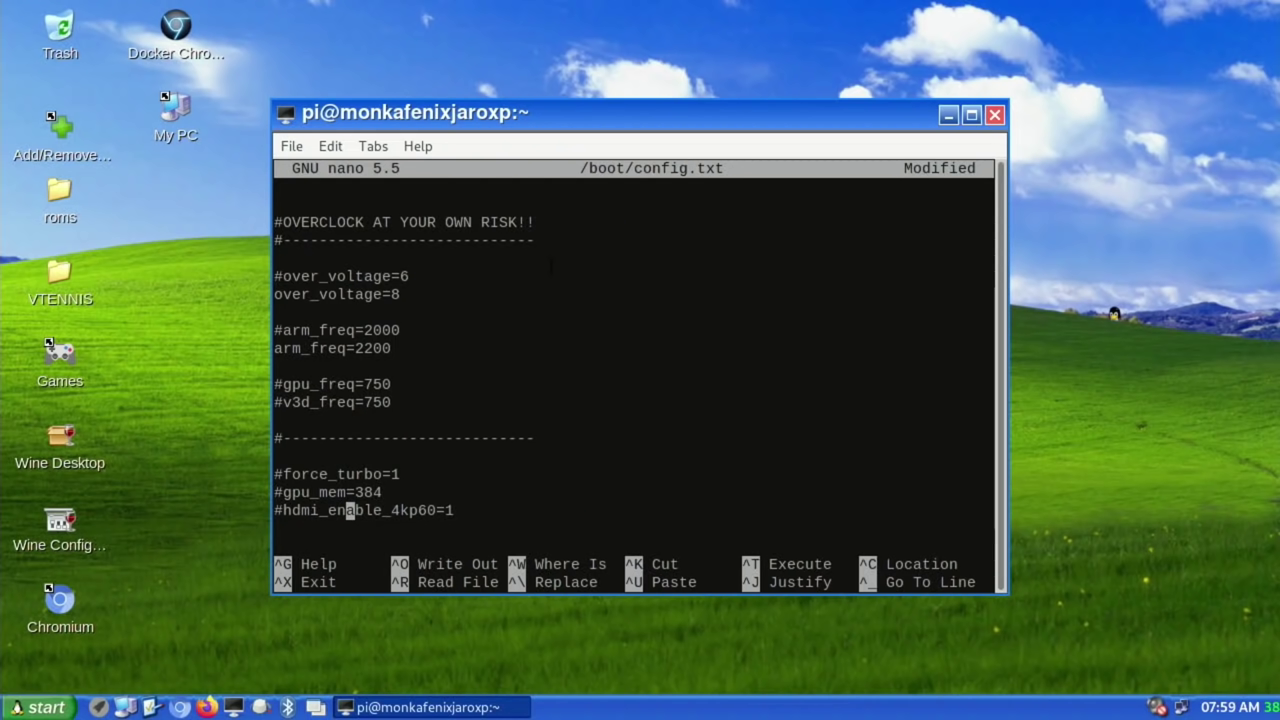
key(ctrl+o)
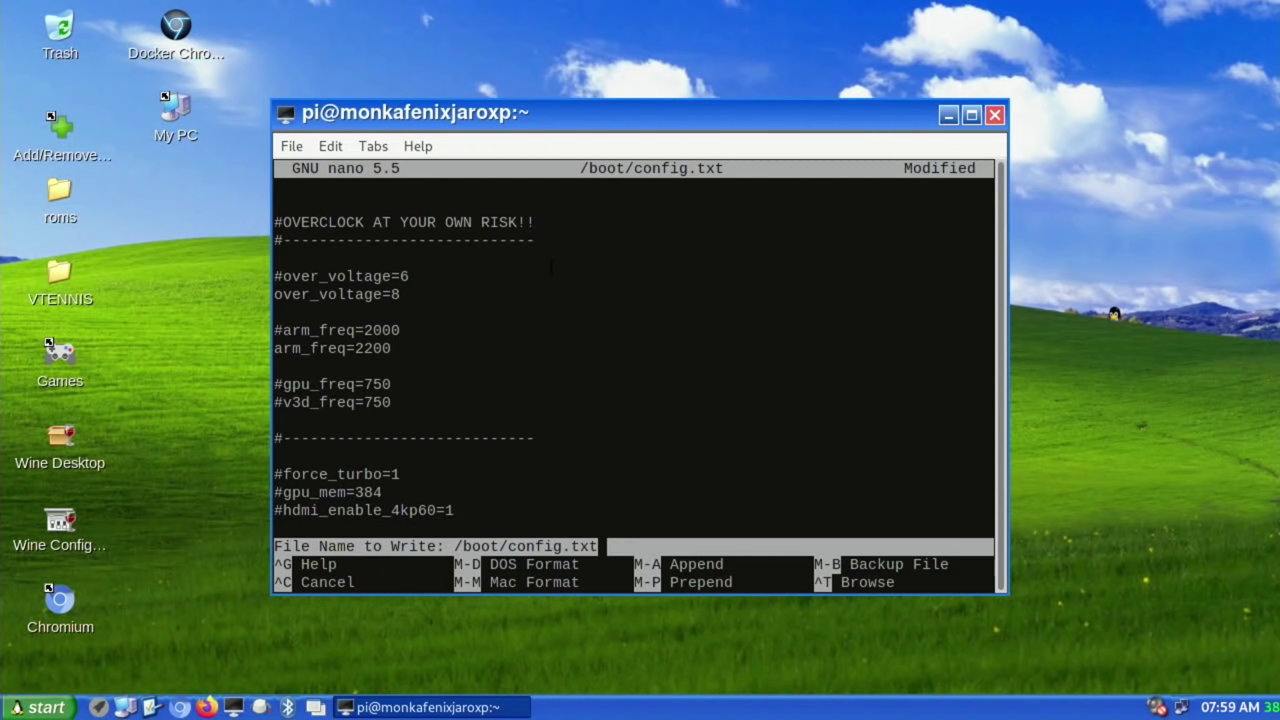
key(Return)
key(ctrl+x)
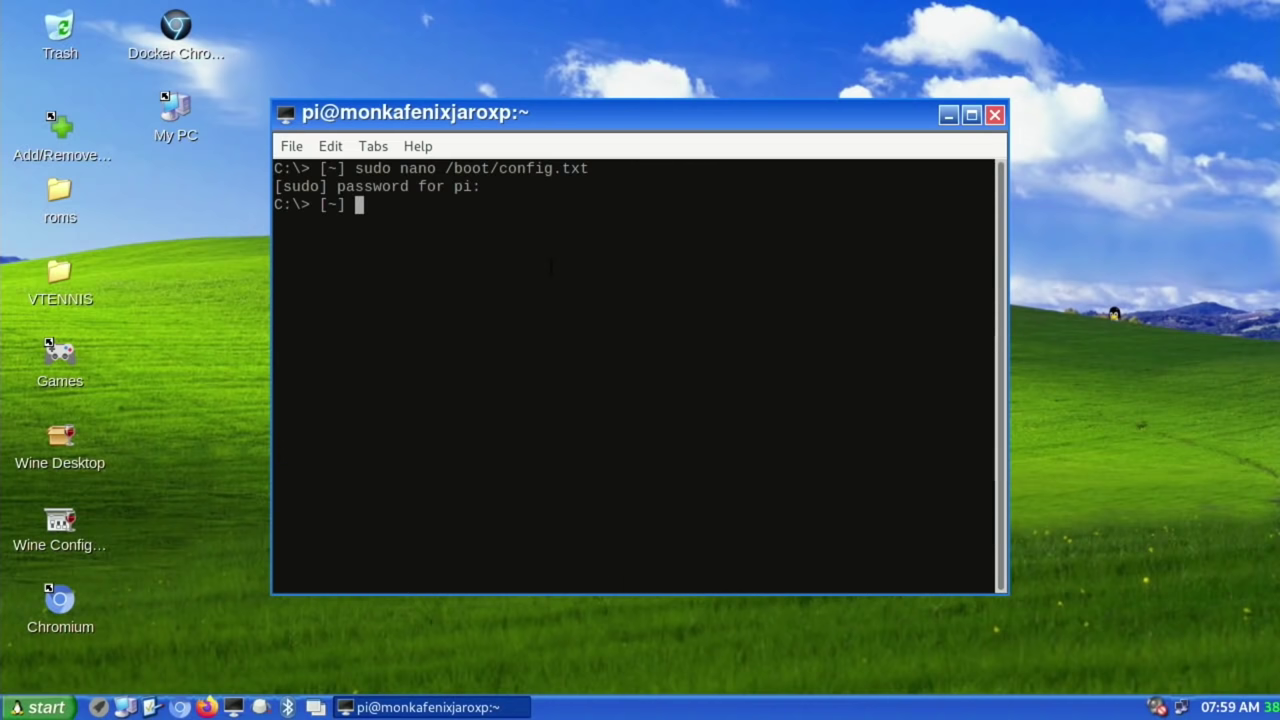
text(reboot)
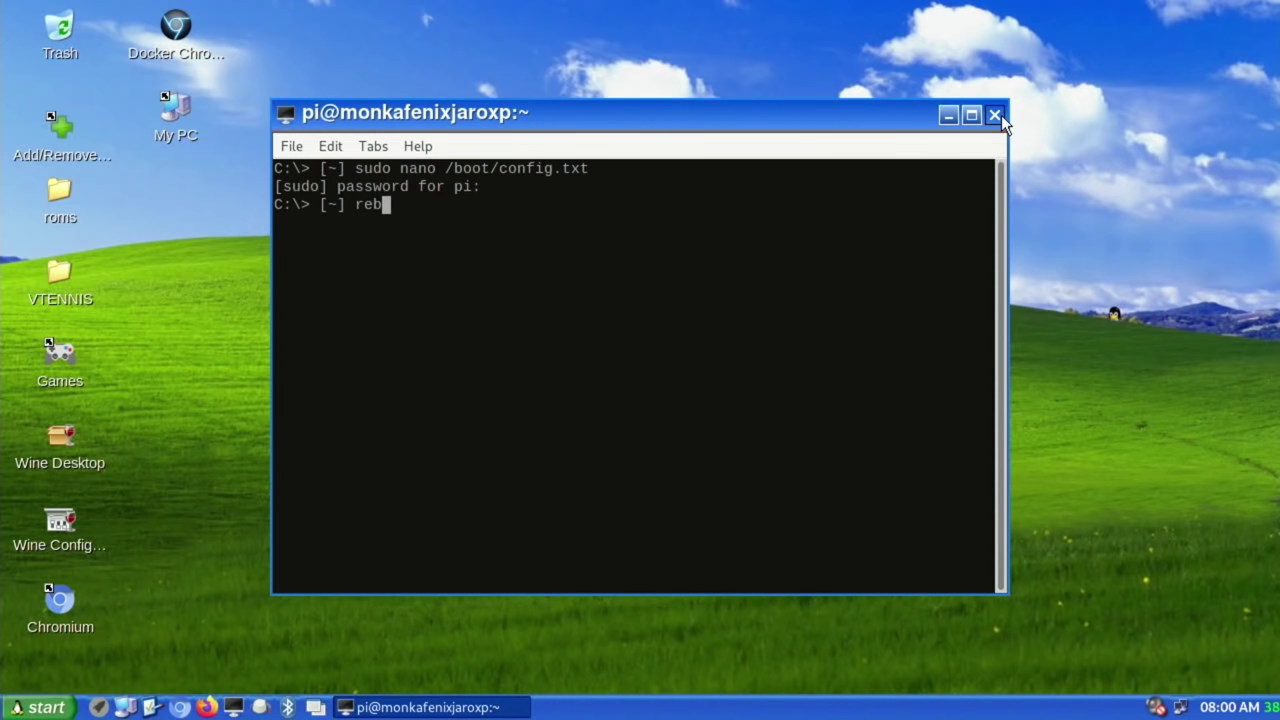
key(Return)
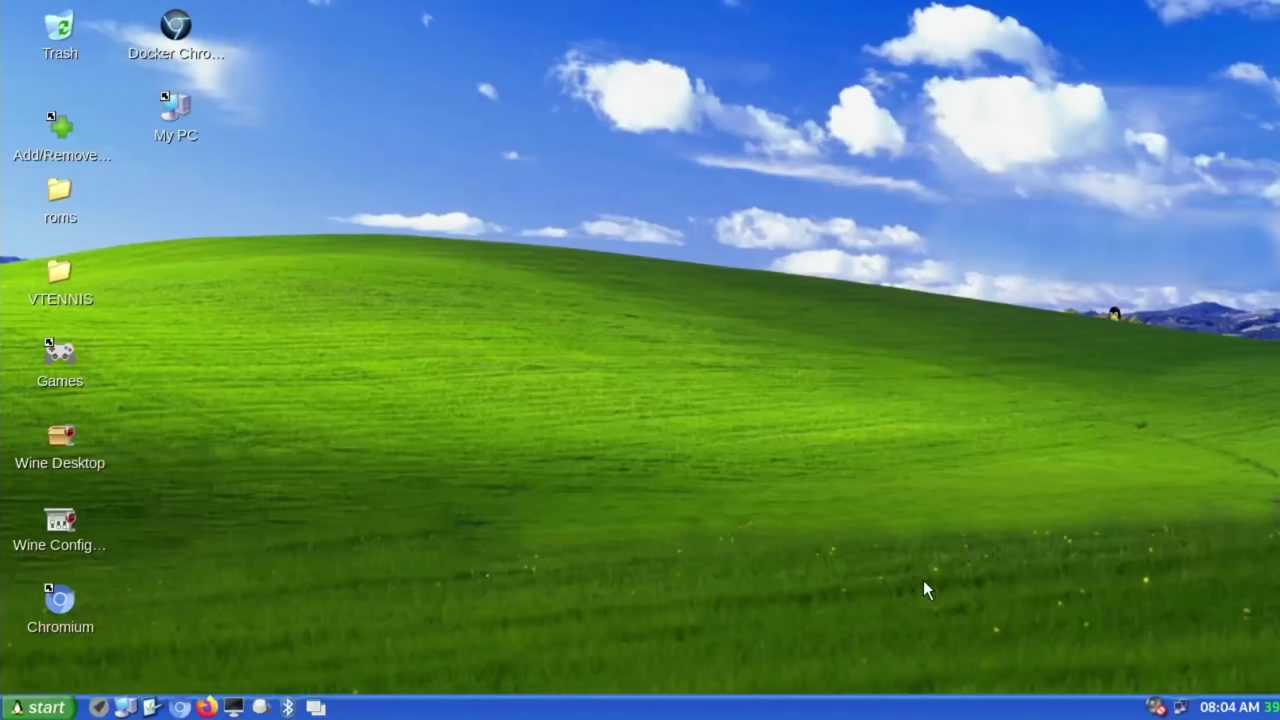
click(40, 707)
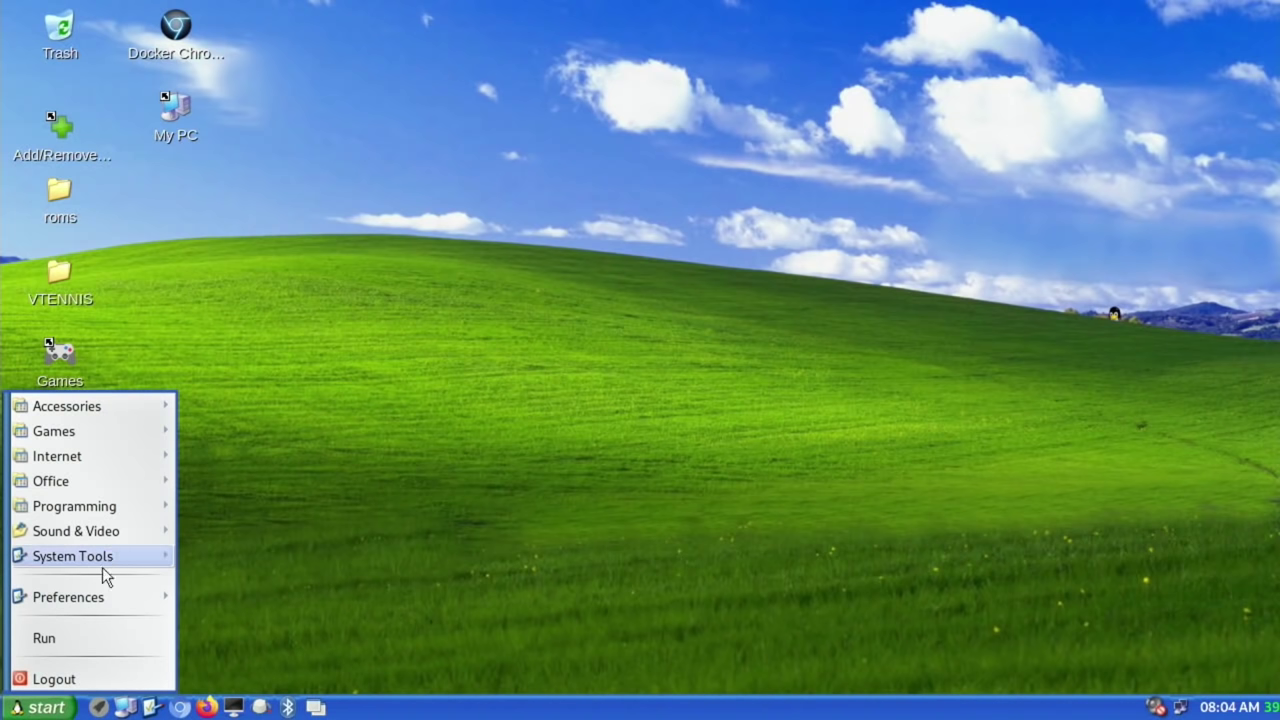
mouse_move(109, 554)
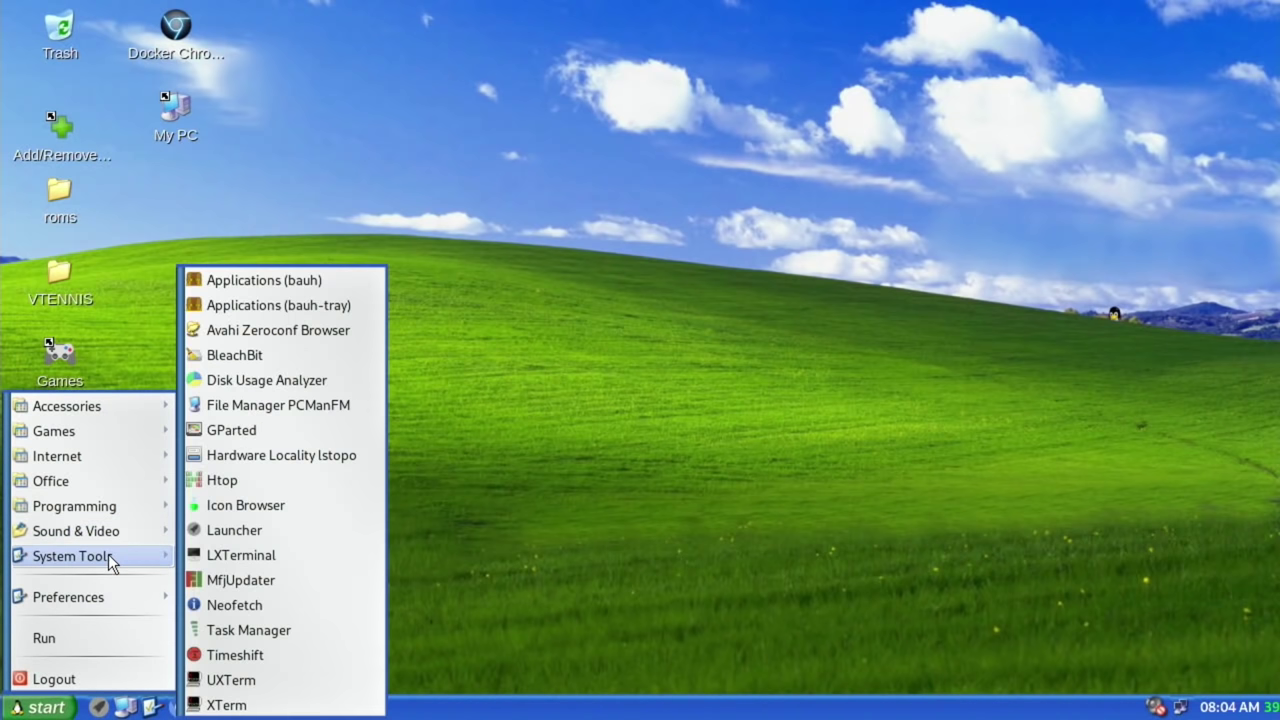
click(202, 603)
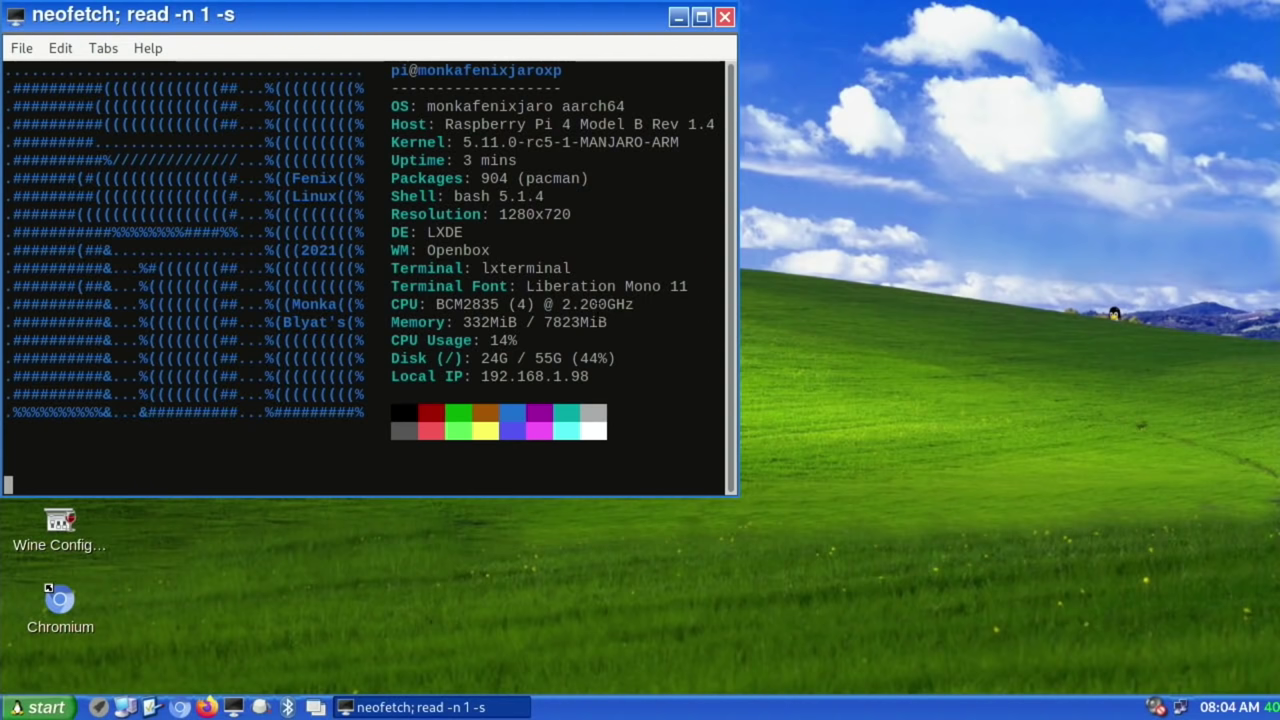
key(Return)
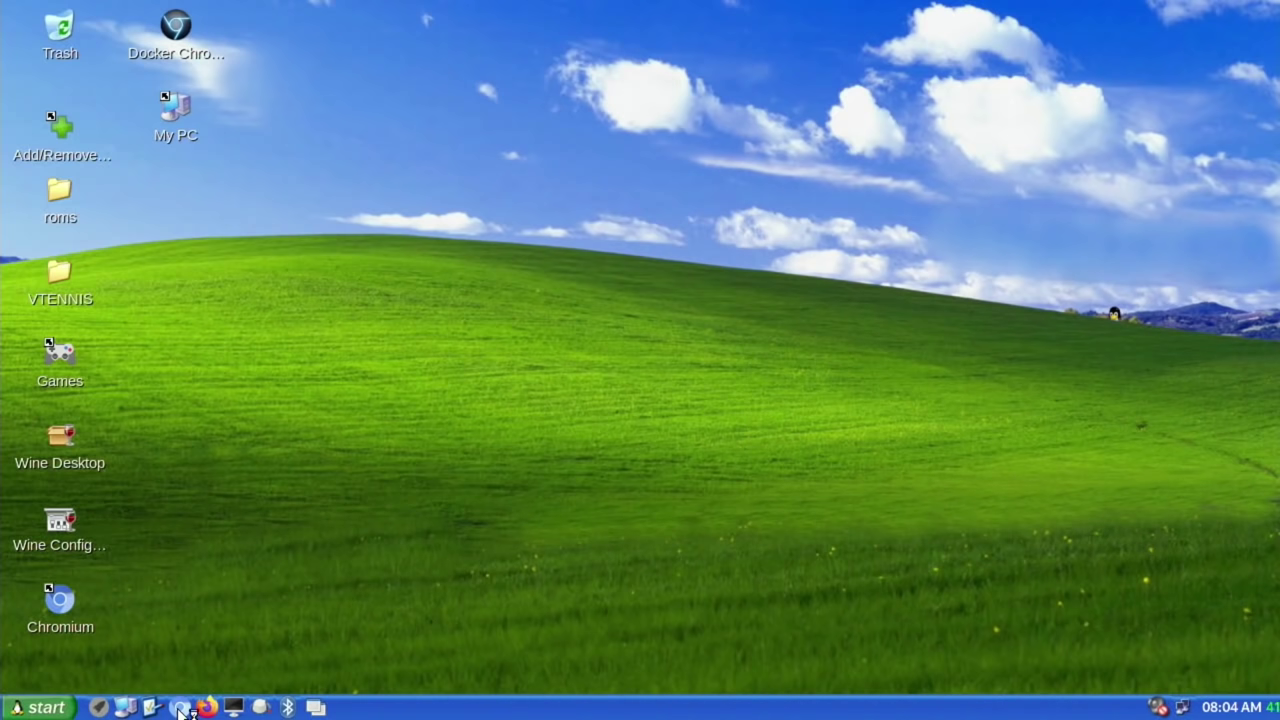
Step: In Chromium, search Google for 'hotukdeals' and, in a second tab, 'bbc'
click(180, 708)
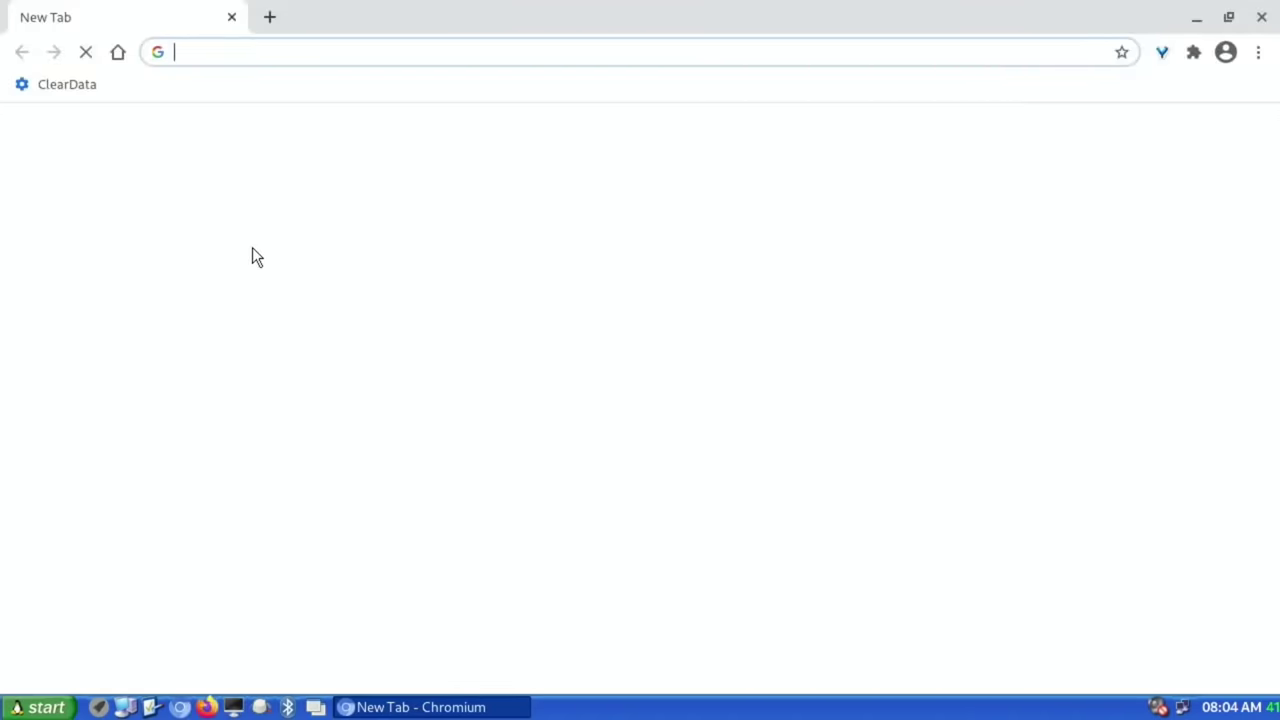
text(h)
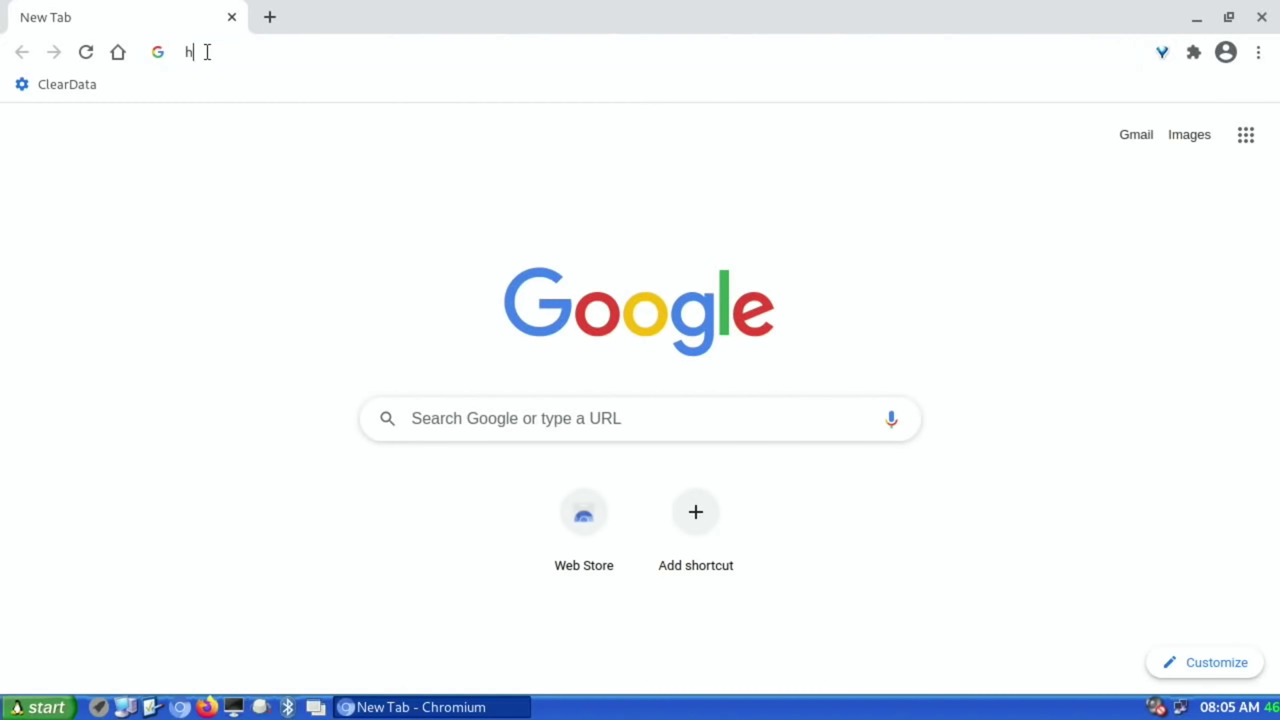
text(otukdeals)
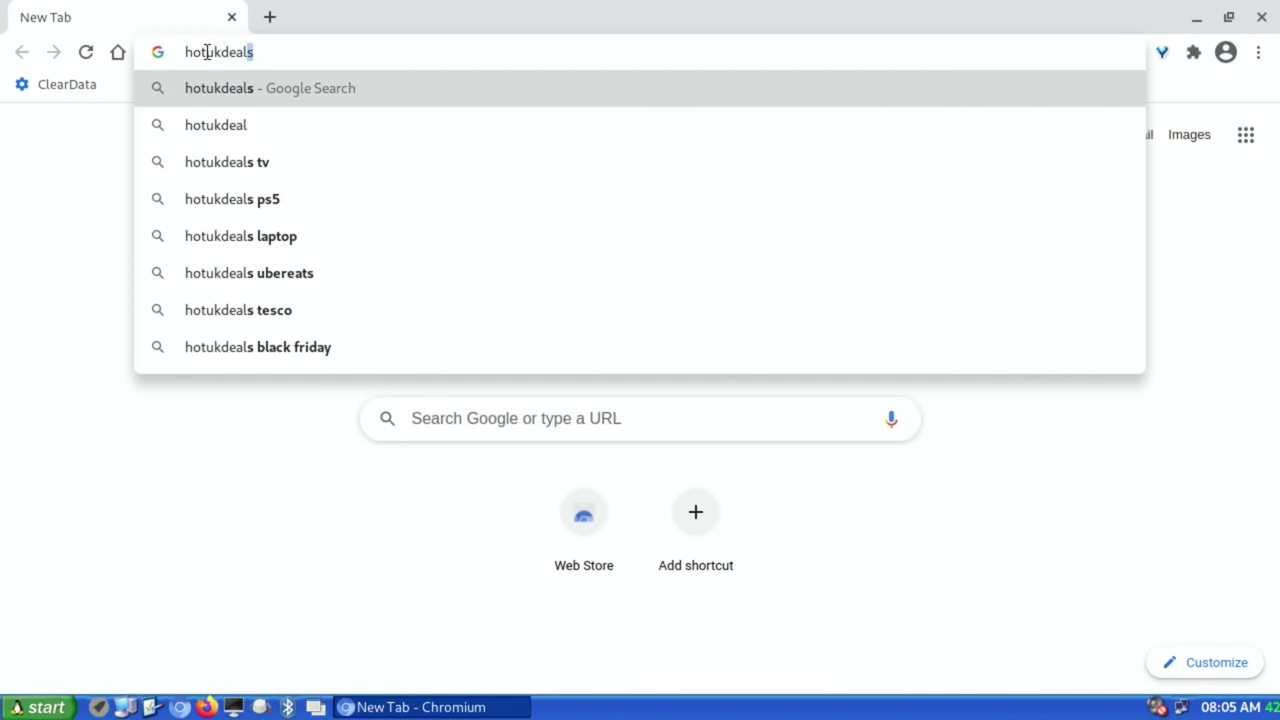
key(Return)
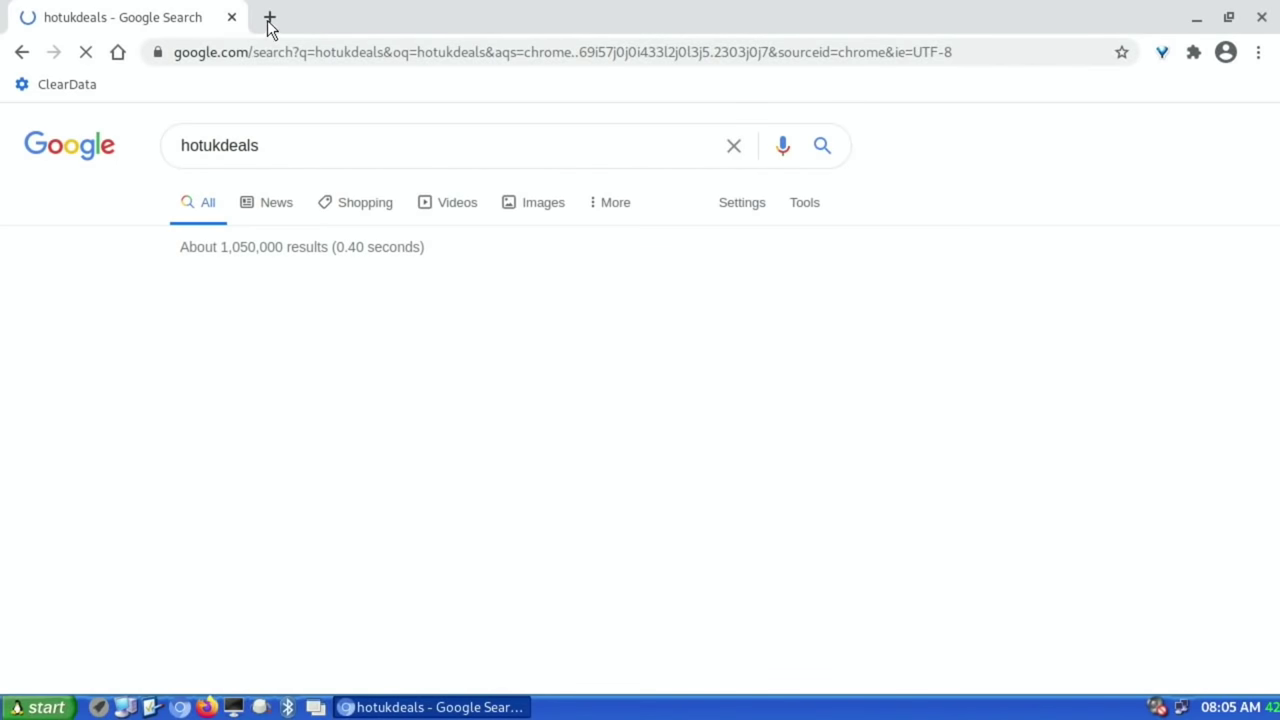
click(270, 18)
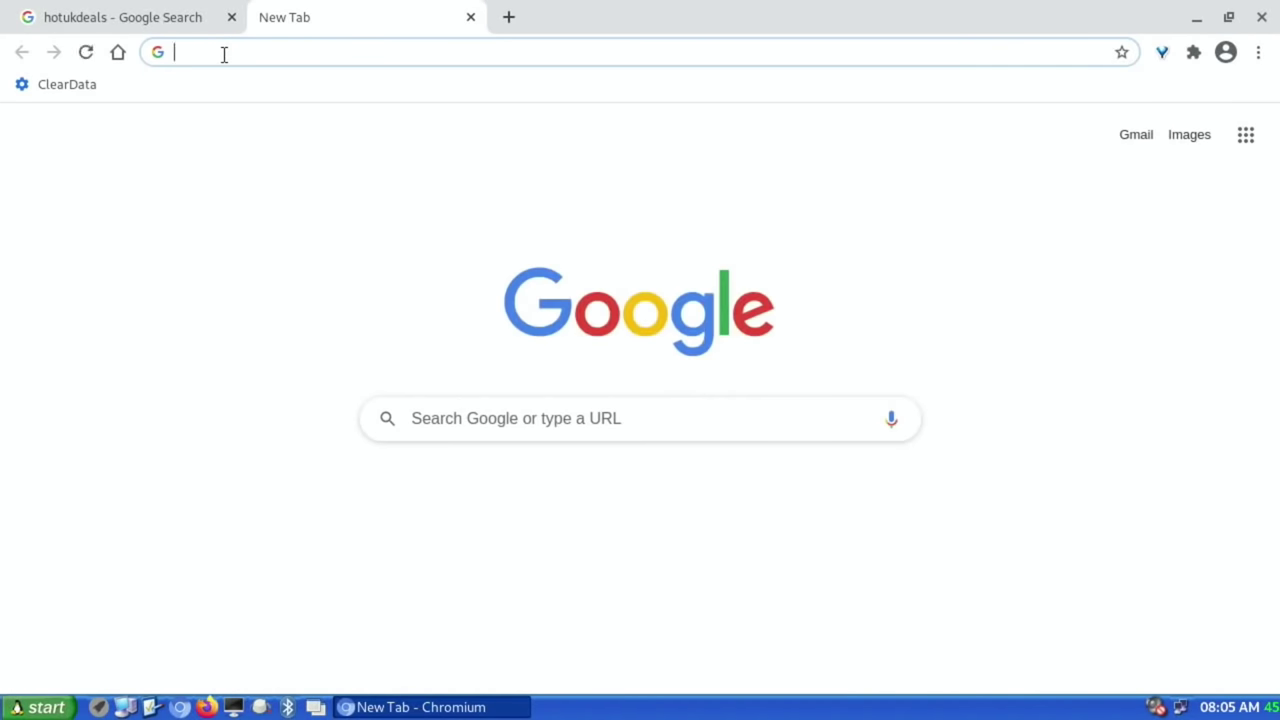
text(bbc)
key(Return)
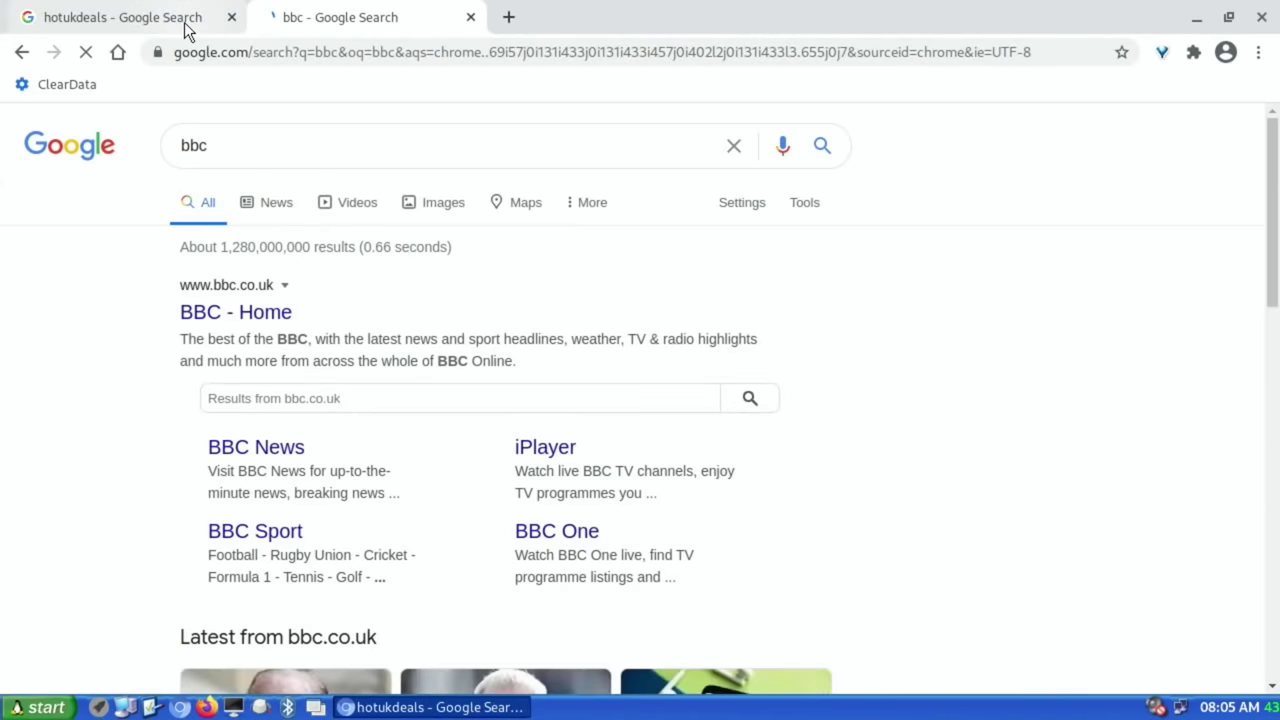
Step: Open the hotukdeals.com and BBC - Home results, browse the deals page, then close Chromium
click(180, 20)
click(258, 310)
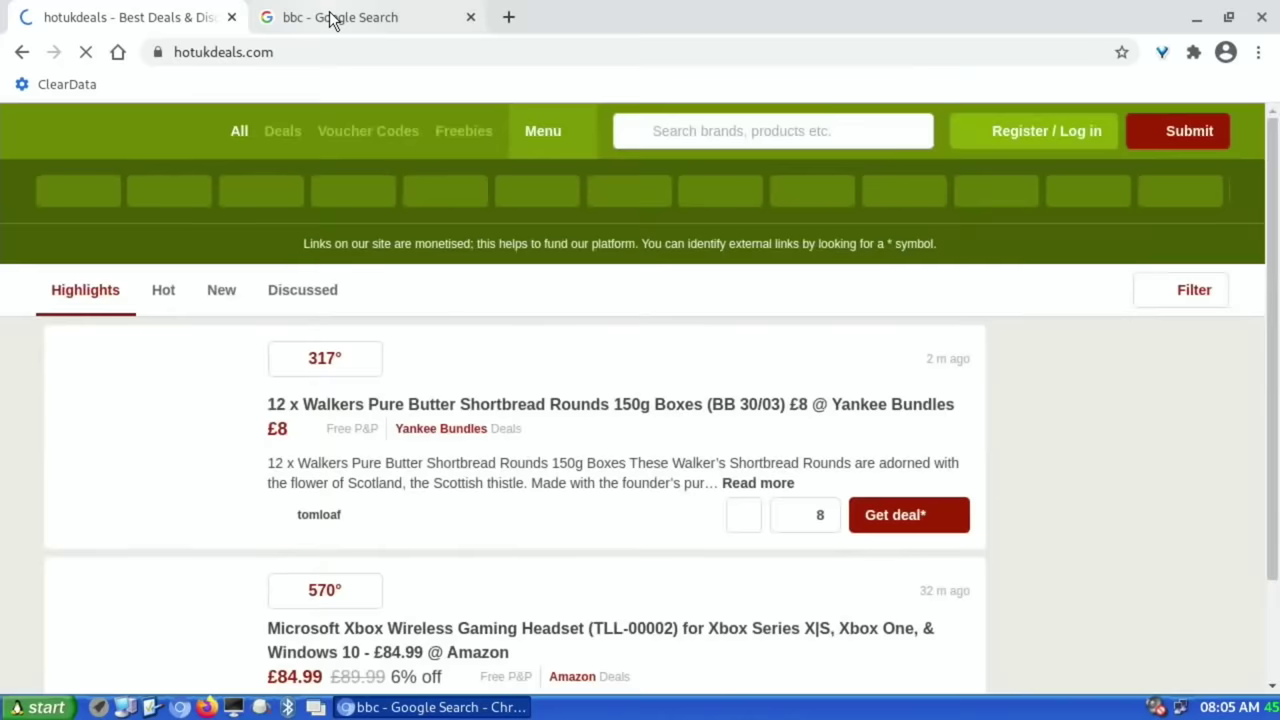
click(332, 20)
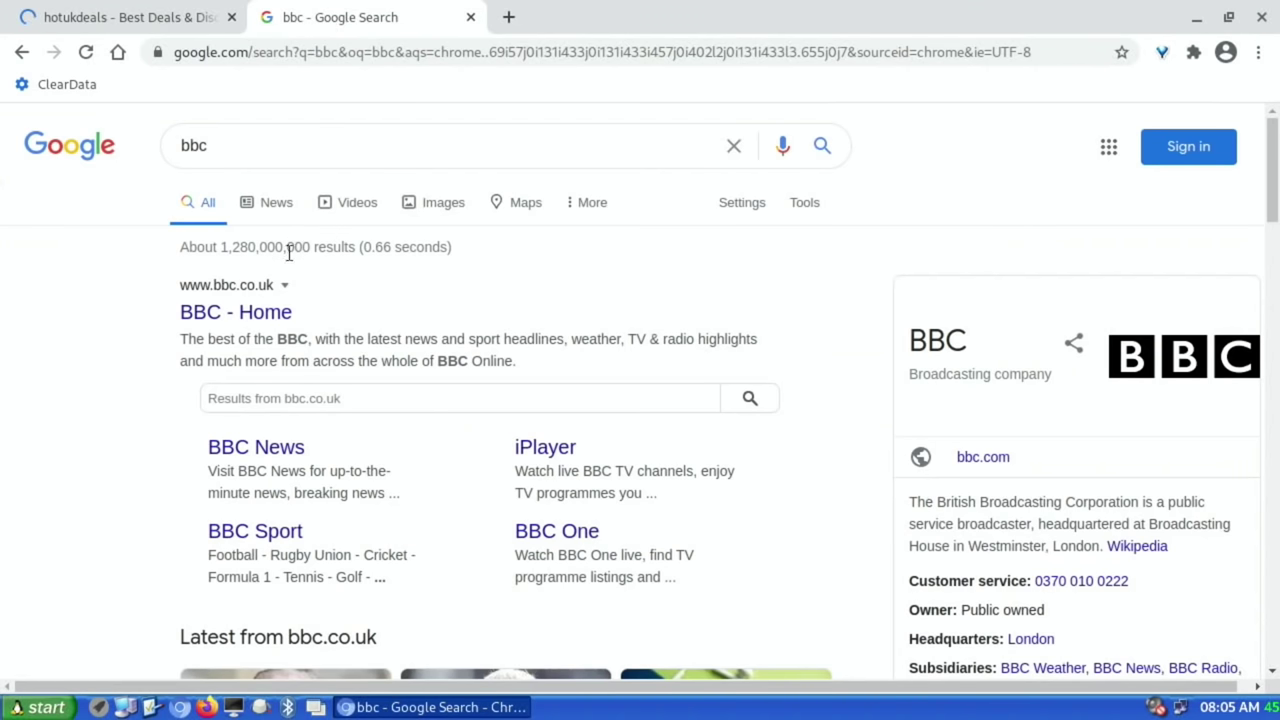
click(254, 310)
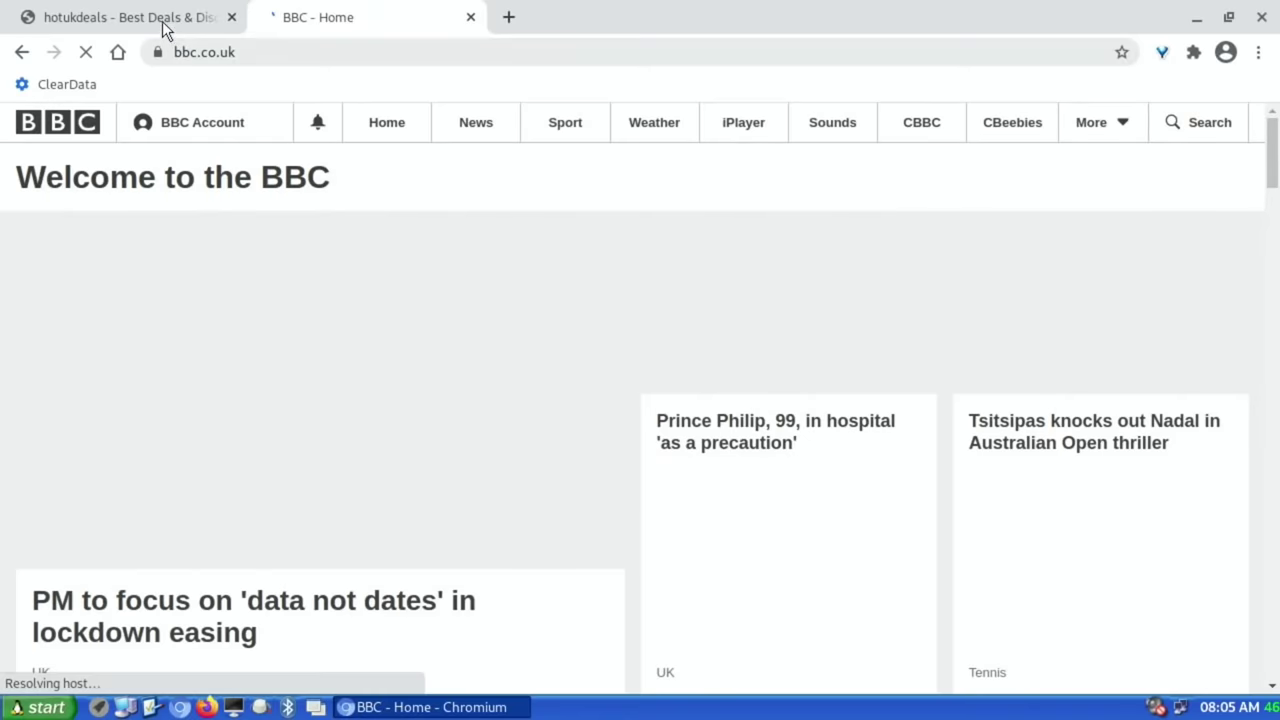
click(163, 22)
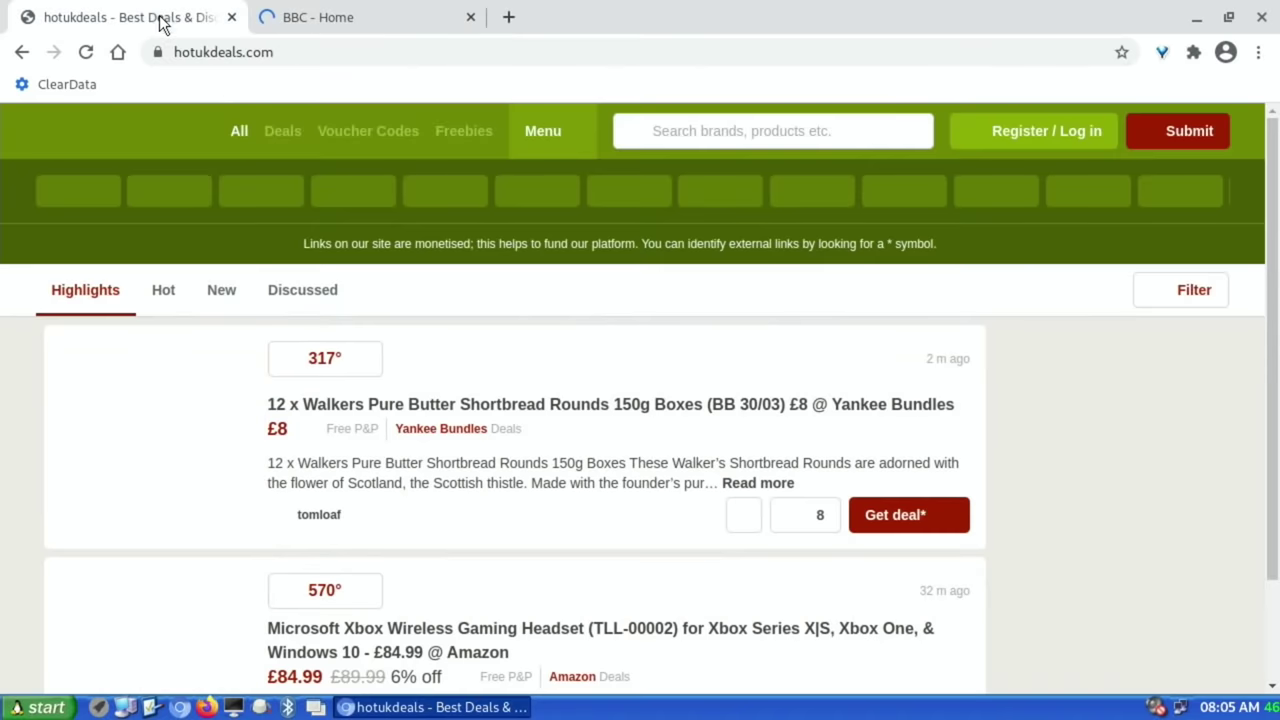
scroll(470, 380, down, 5)
scroll(493, 328, up, 10)
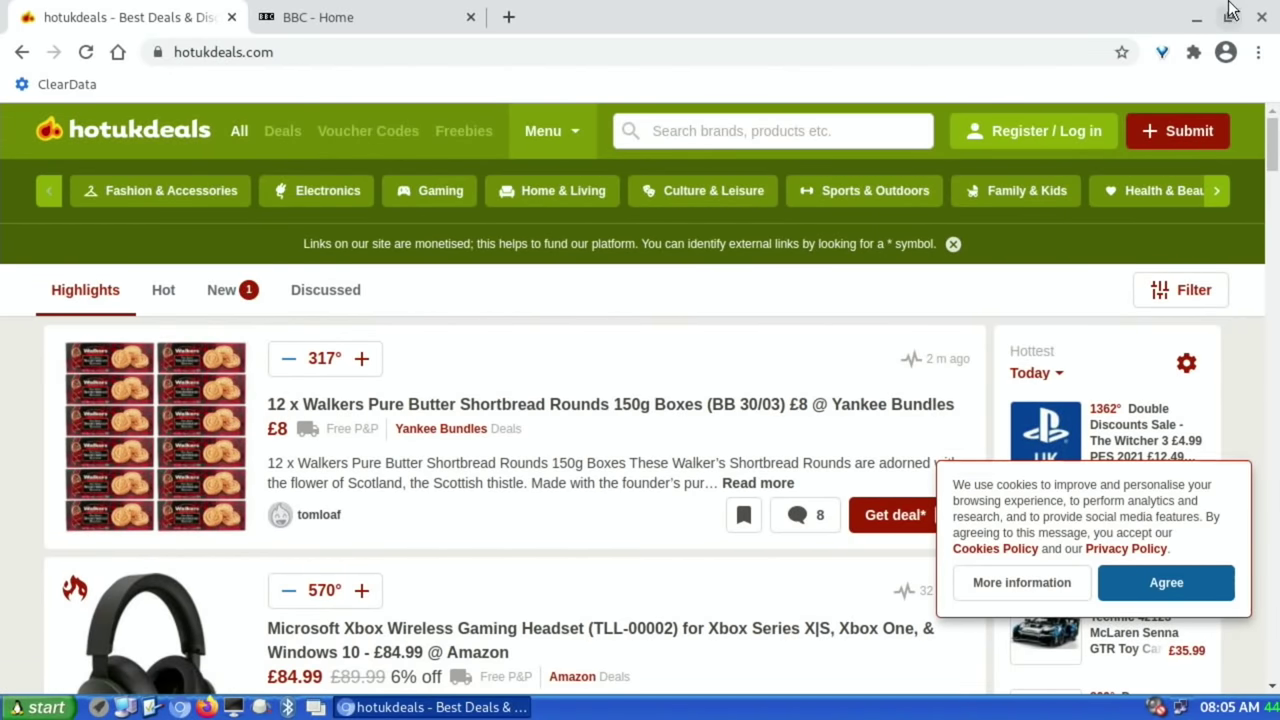
click(1258, 17)
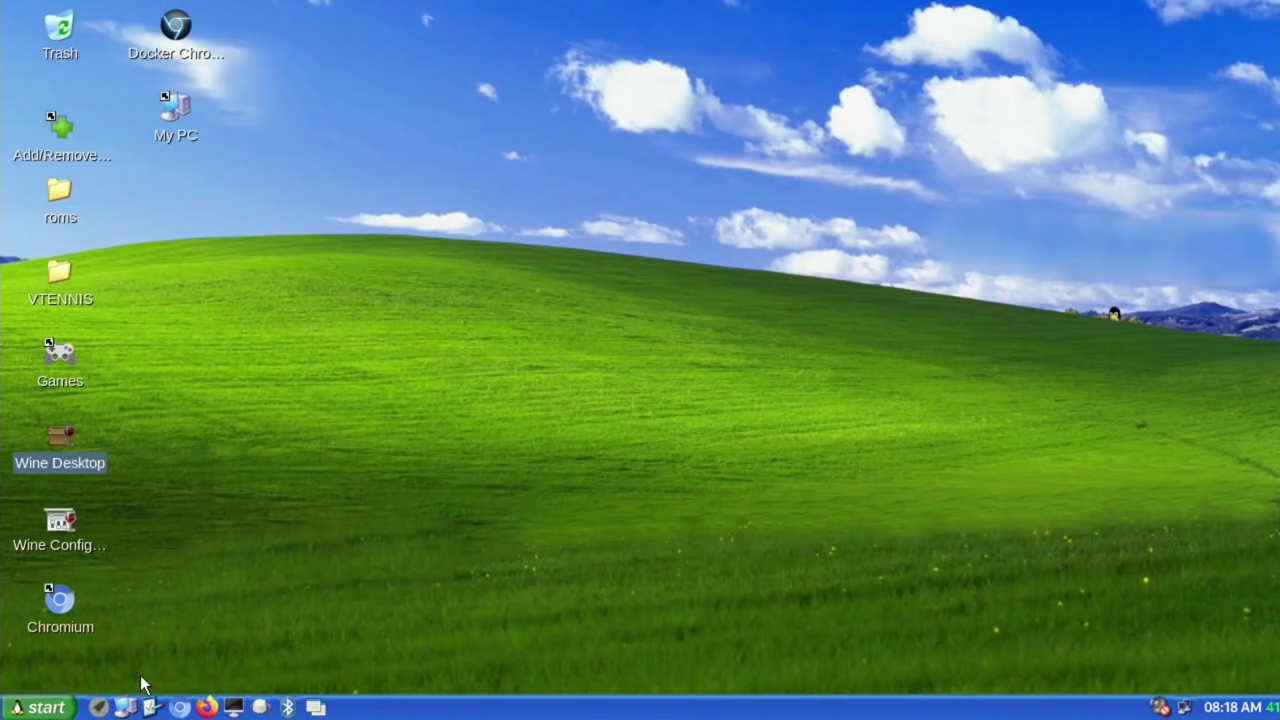
click(99, 708)
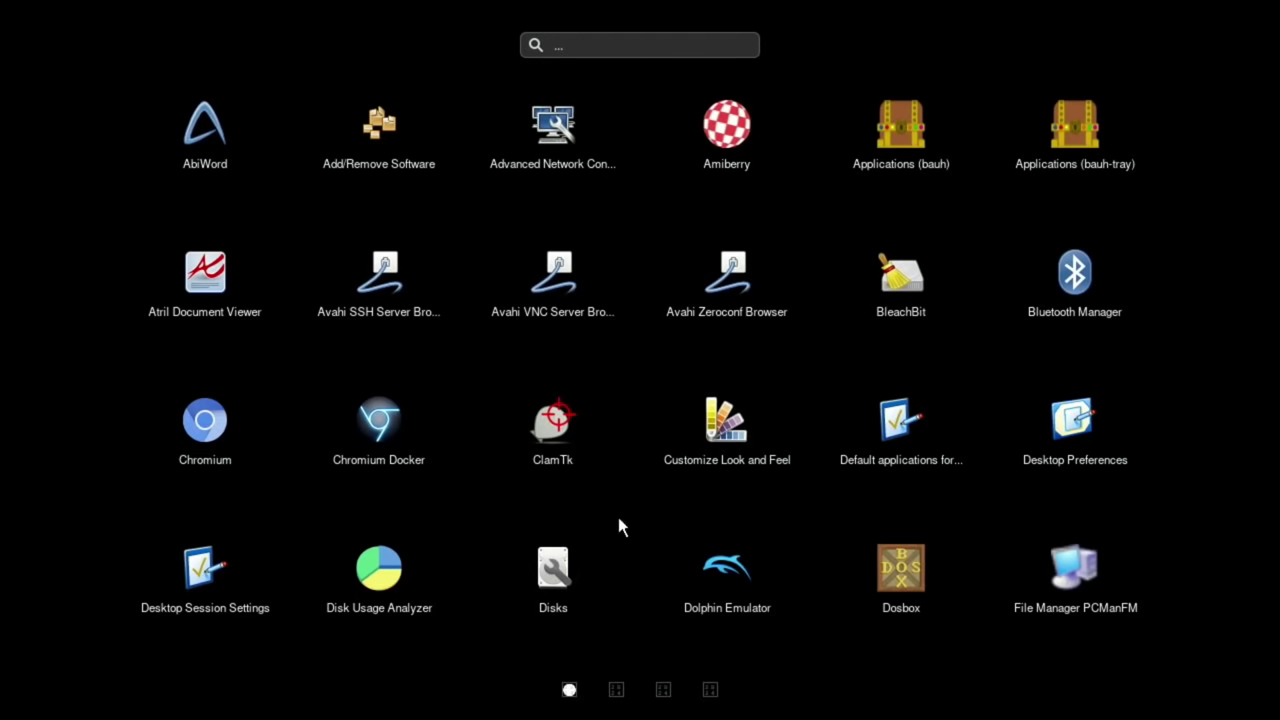
scroll(688, 425, down, 3)
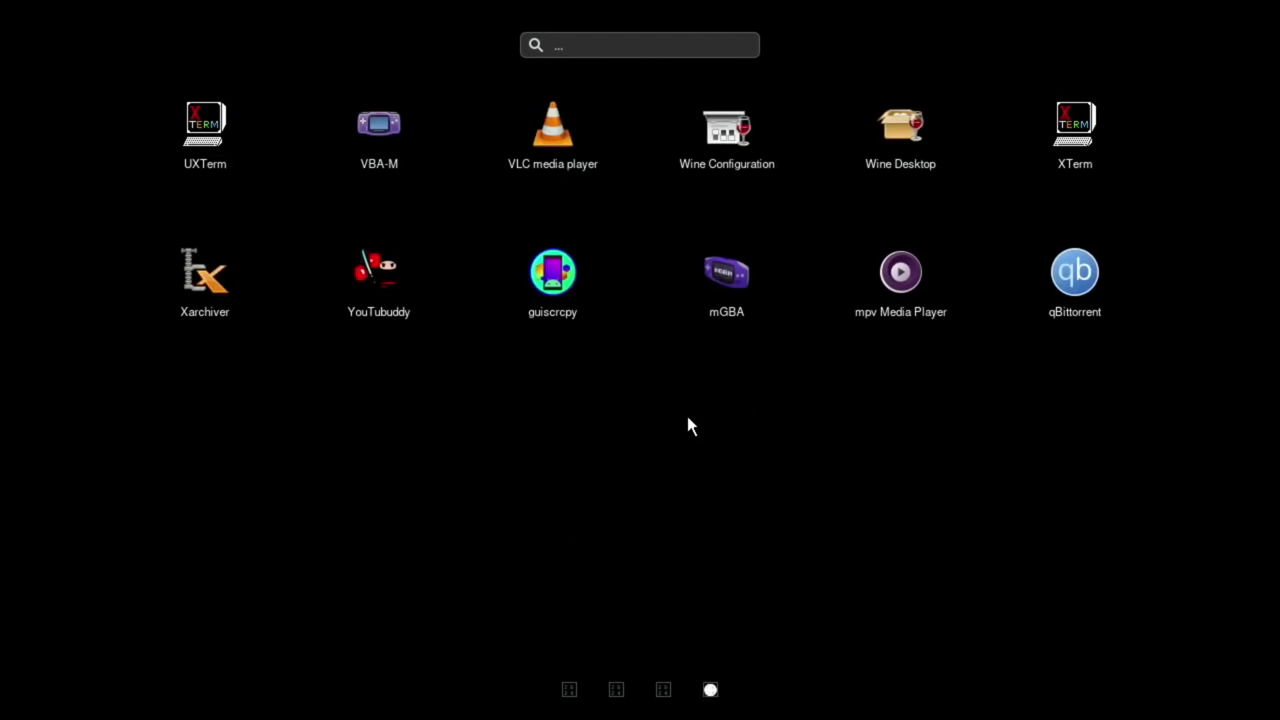
scroll(687, 424, up, 3)
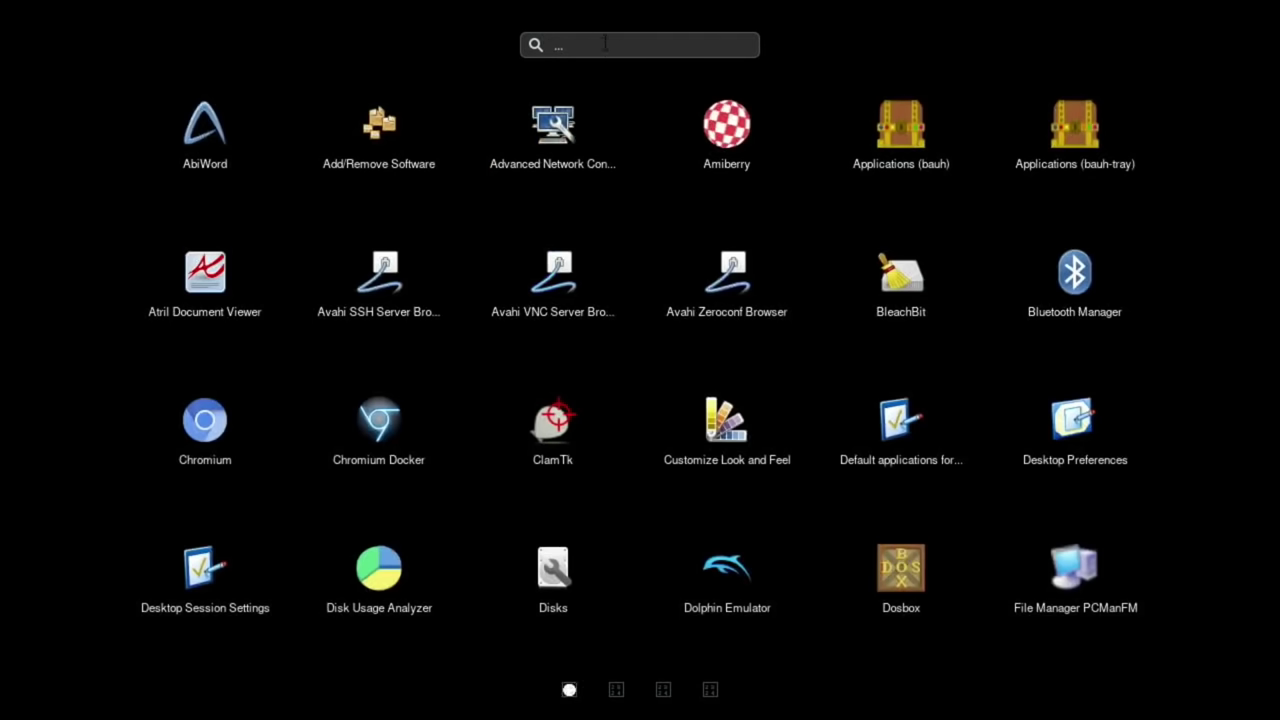
text(gp)
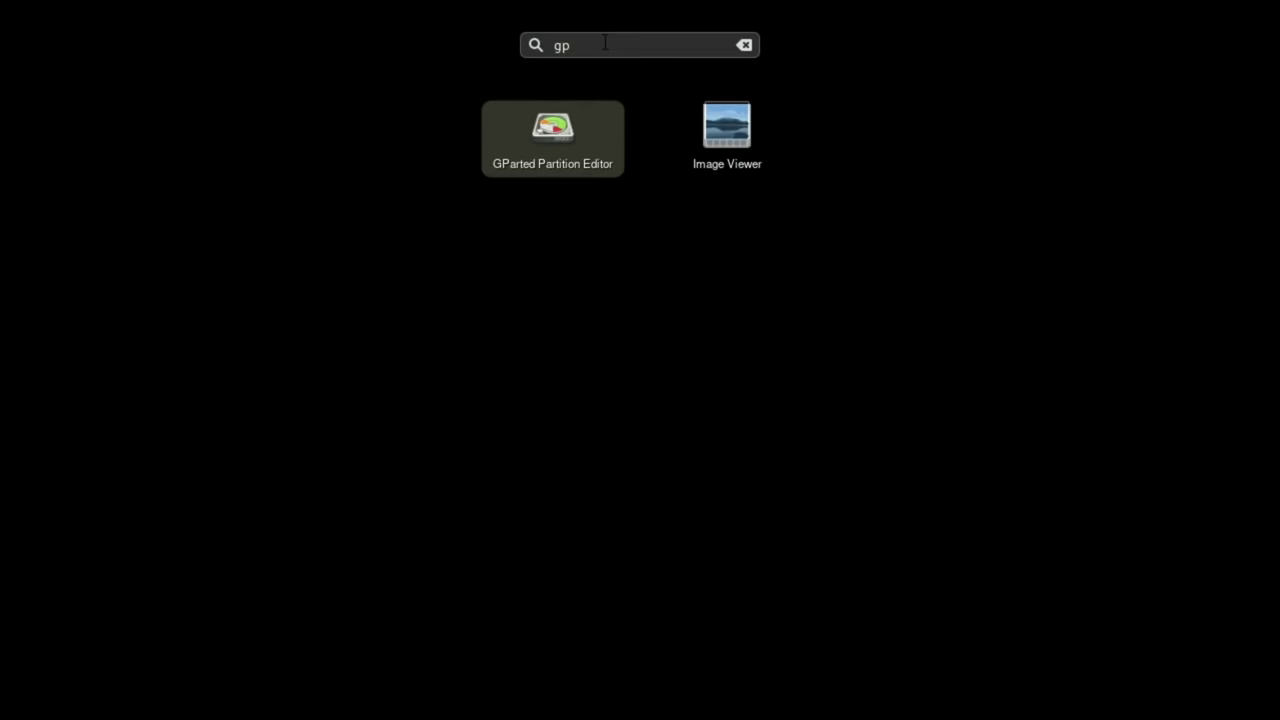
key(BackSpace)
key(BackSpace)
text(win)
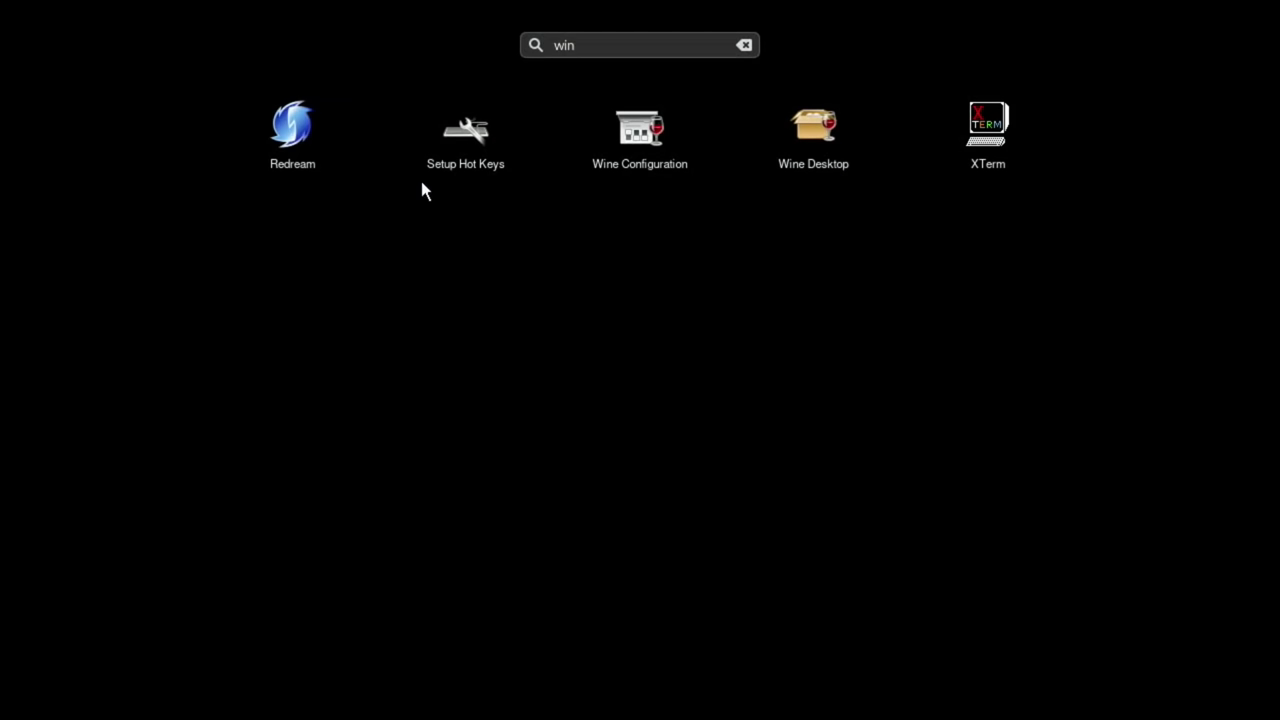
key(BackSpace)
key(BackSpace)
key(BackSpace)
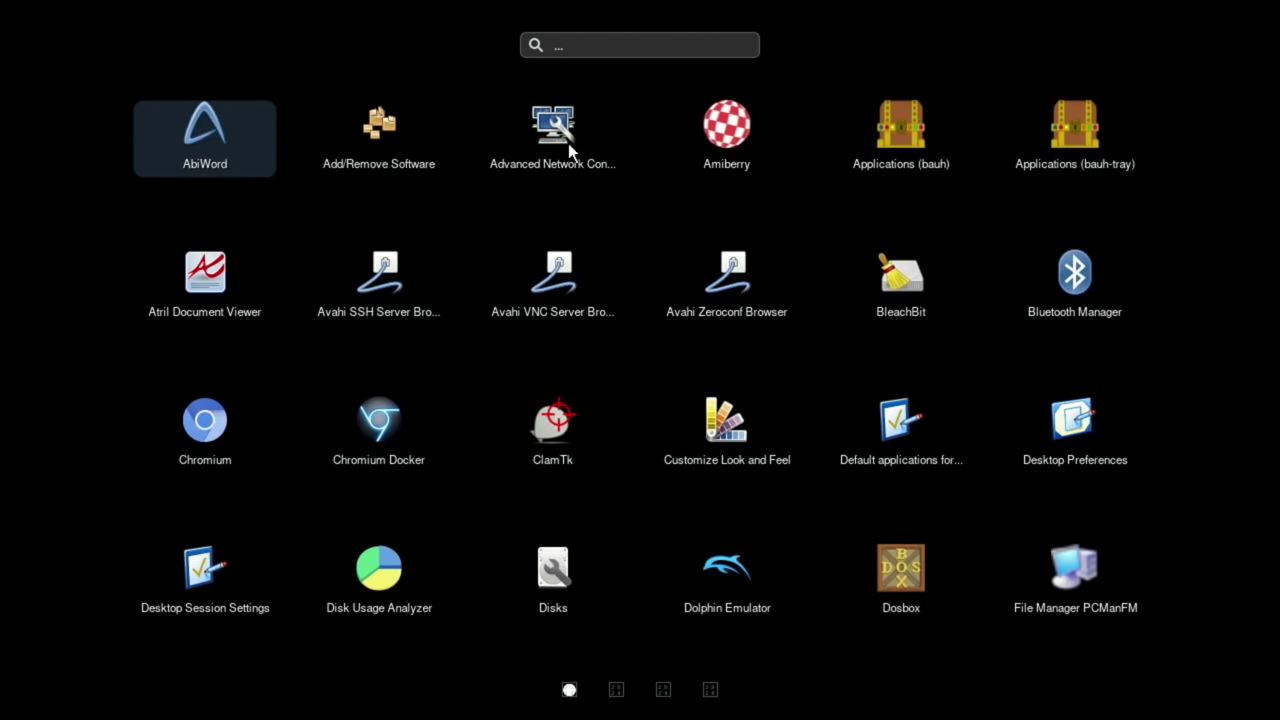
scroll(777, 428, down, 3)
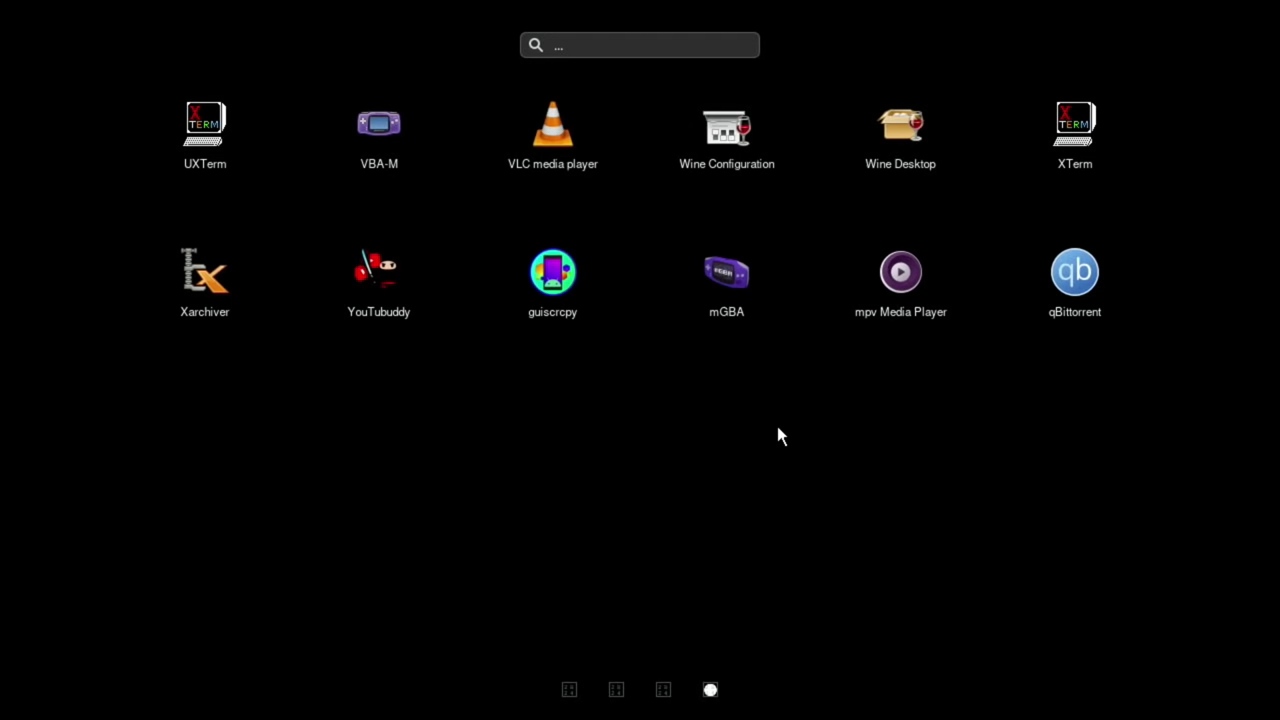
scroll(777, 436, down, 1)
key(Escape)
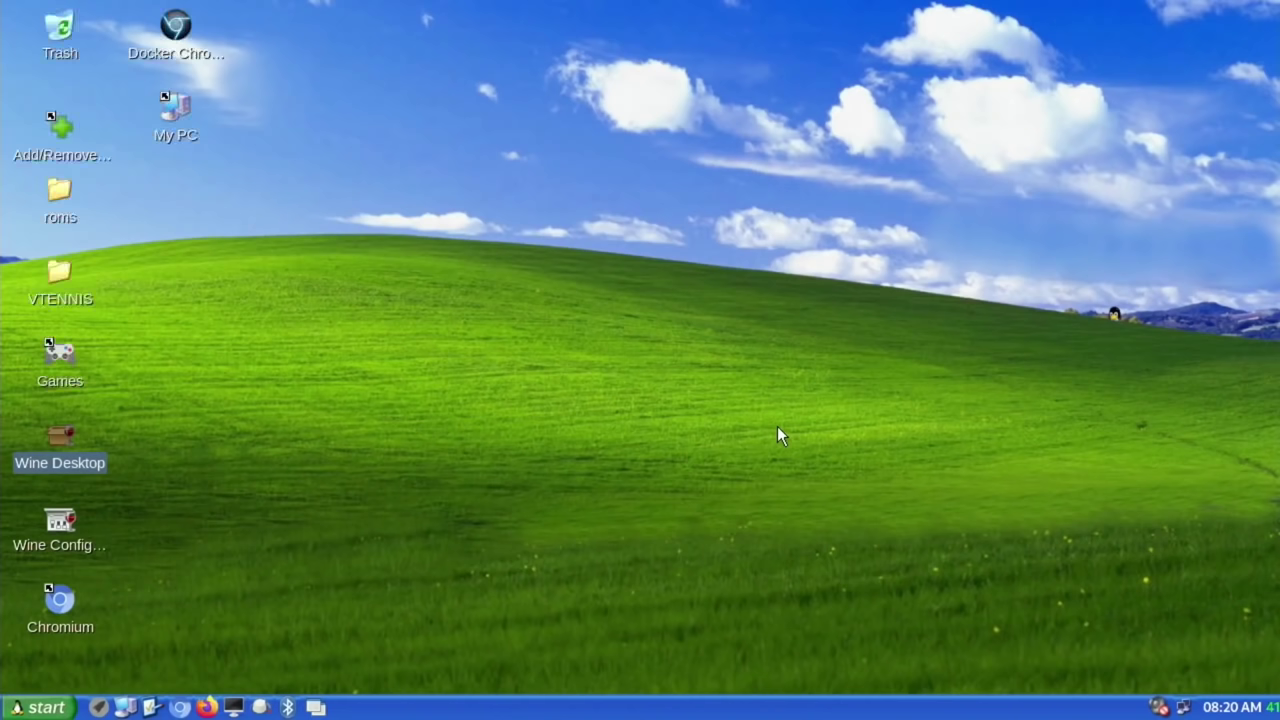
click(125, 708)
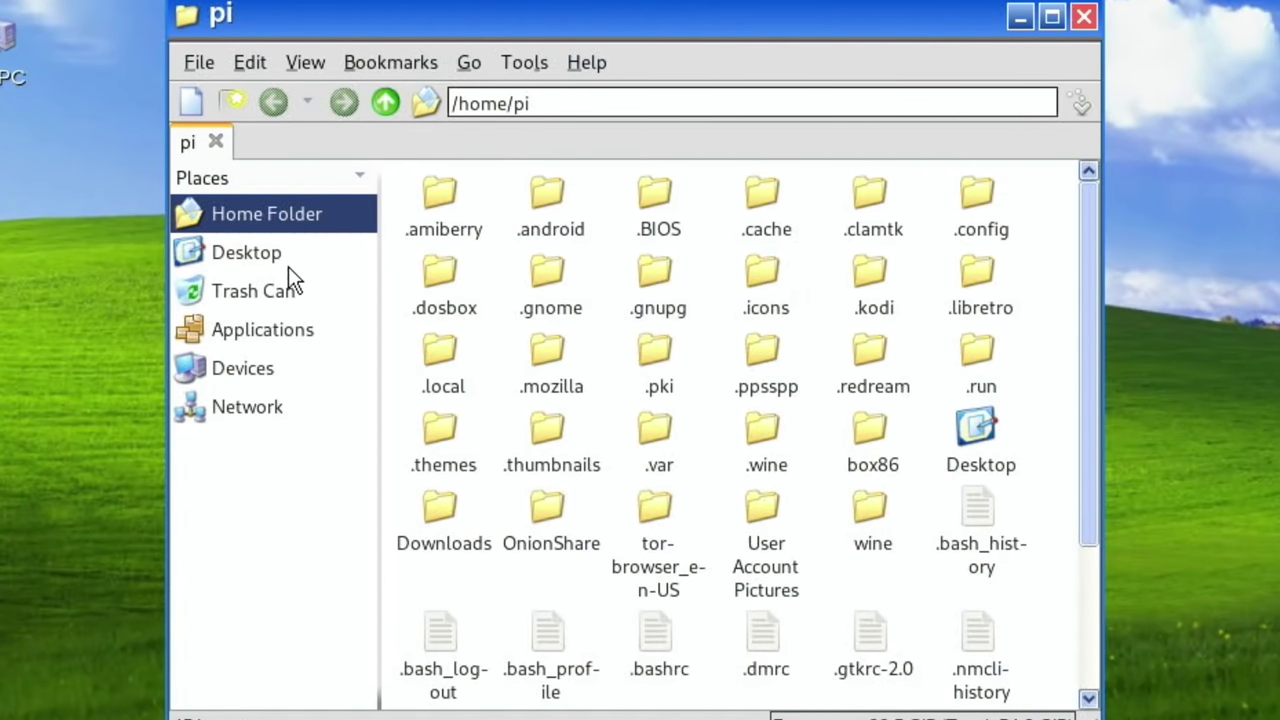
scroll(747, 367, down, 3)
scroll(747, 367, up, 3)
click(272, 406)
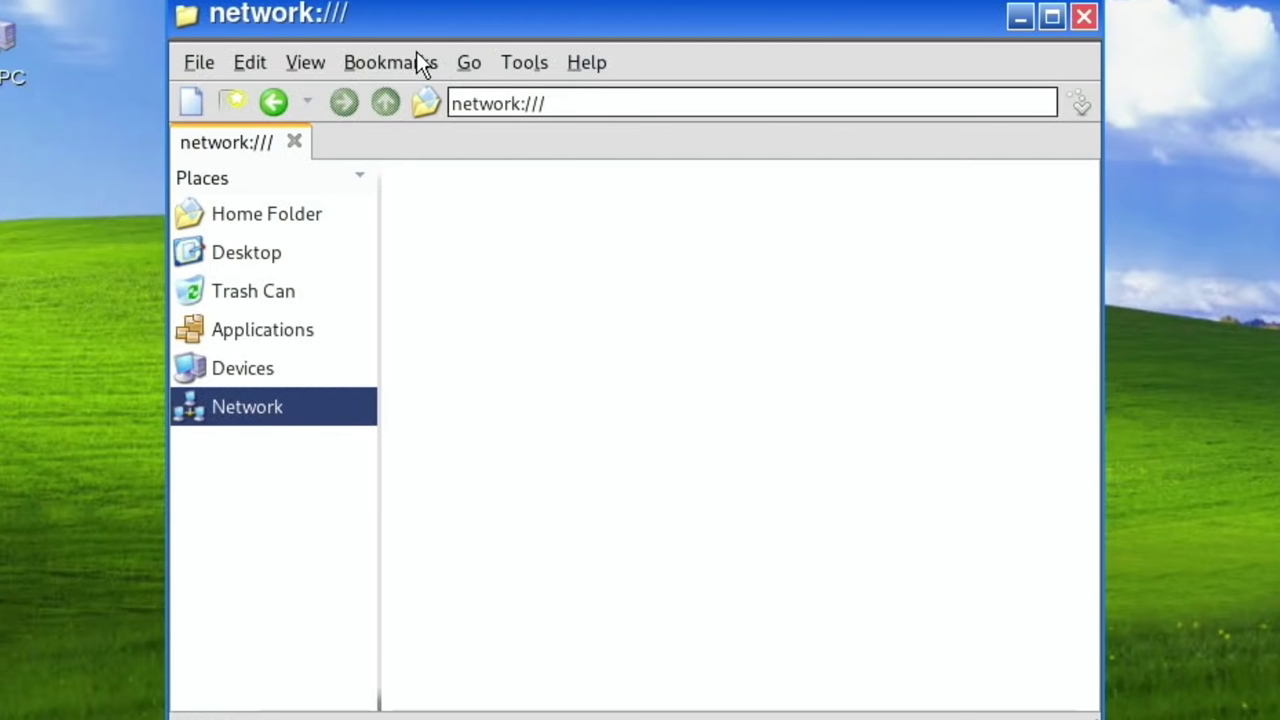
click(467, 64)
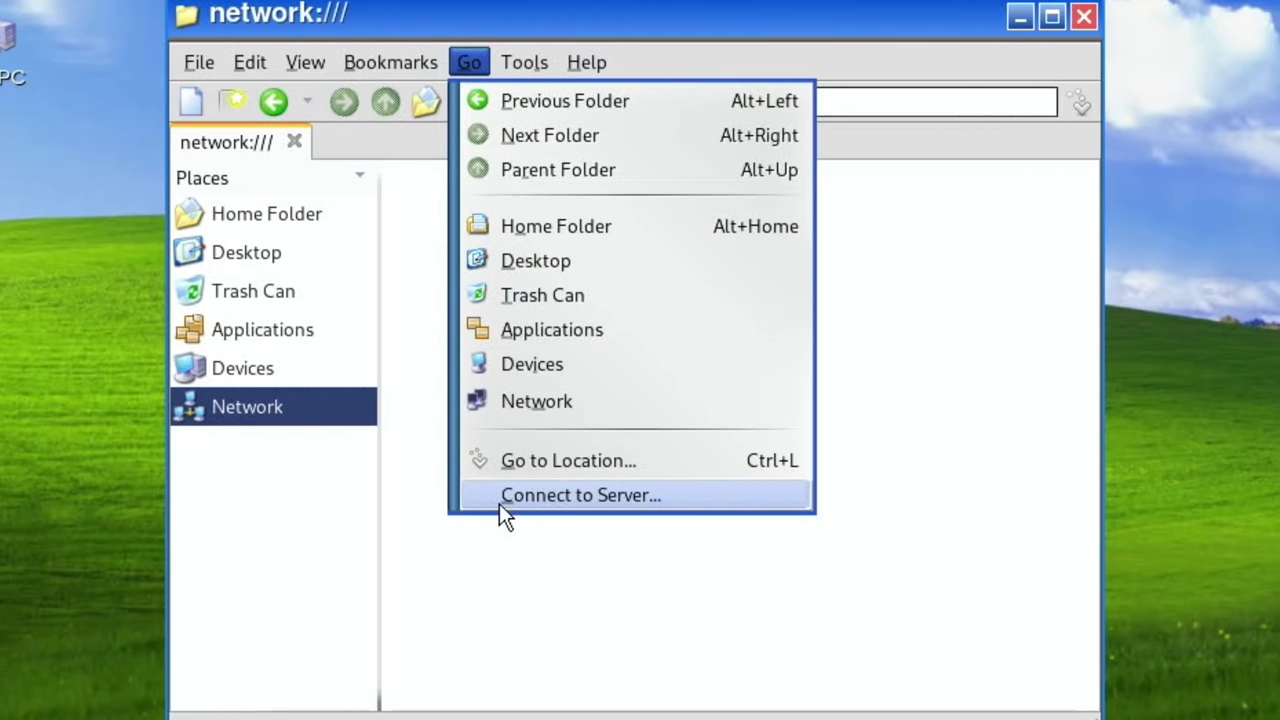
click(520, 406)
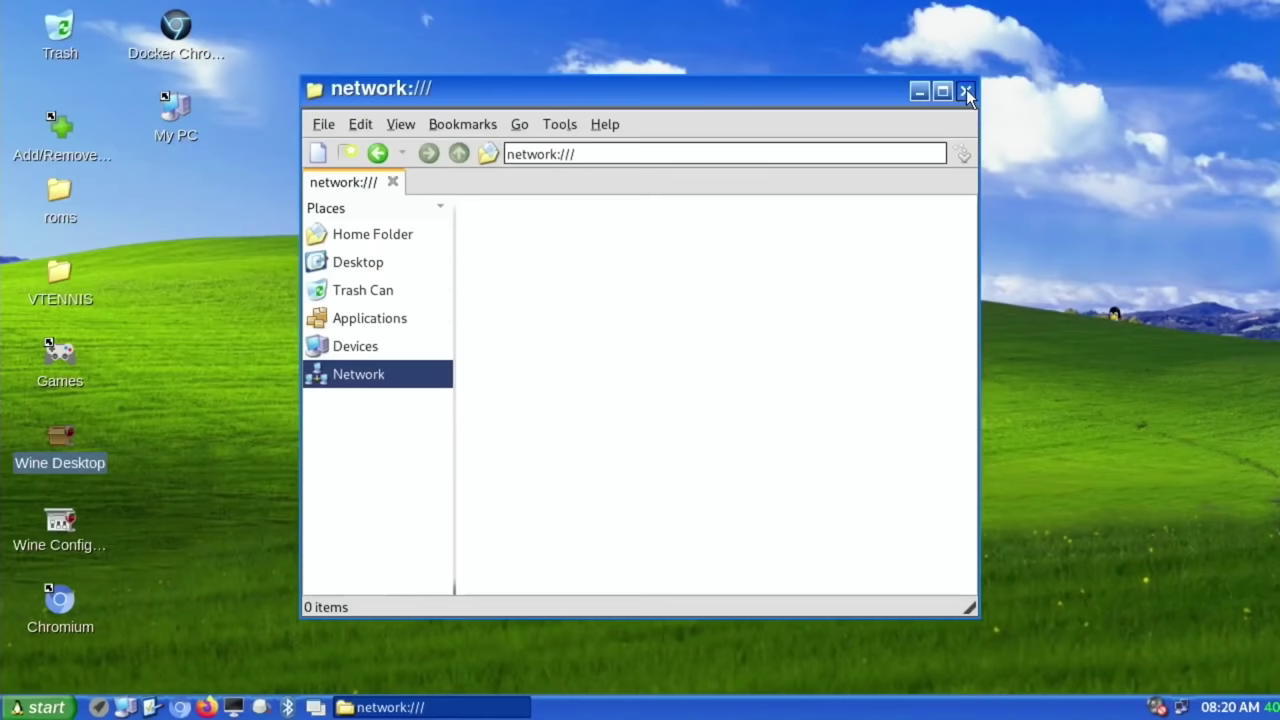
click(1084, 16)
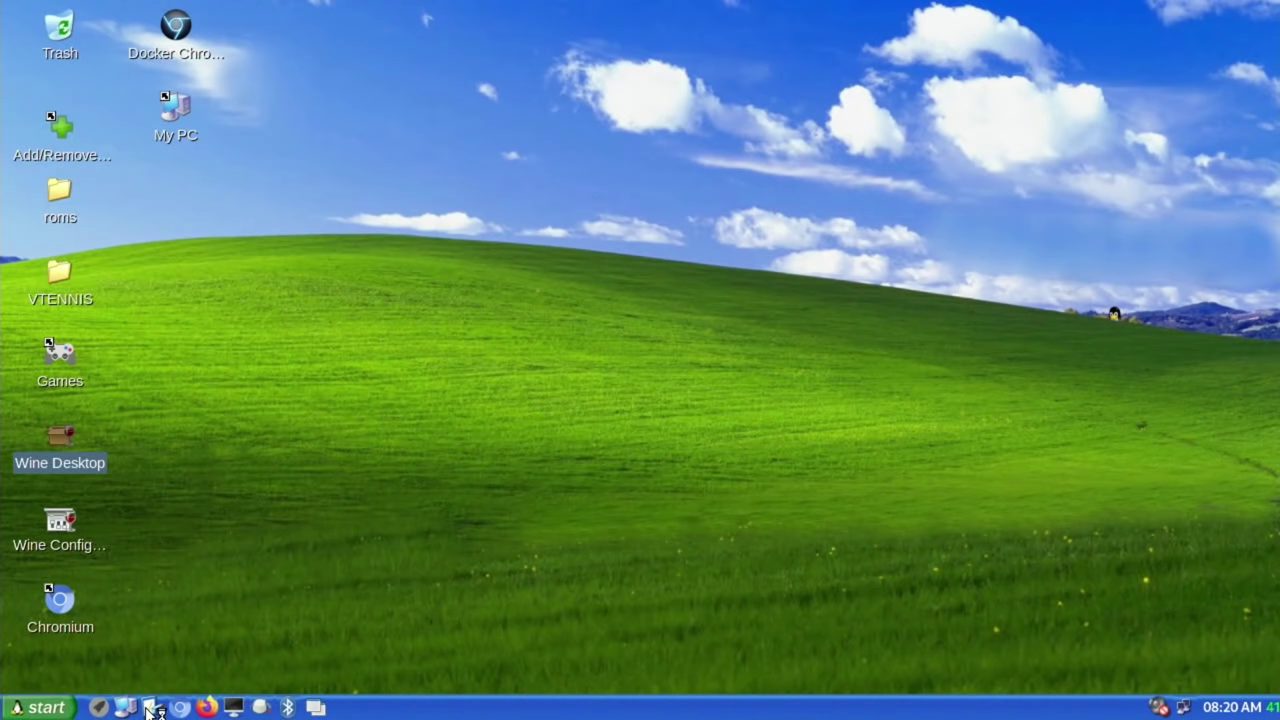
Step: Launch Manjaro Settings Manager from the taskbar, then bring up the start menu
click(152, 709)
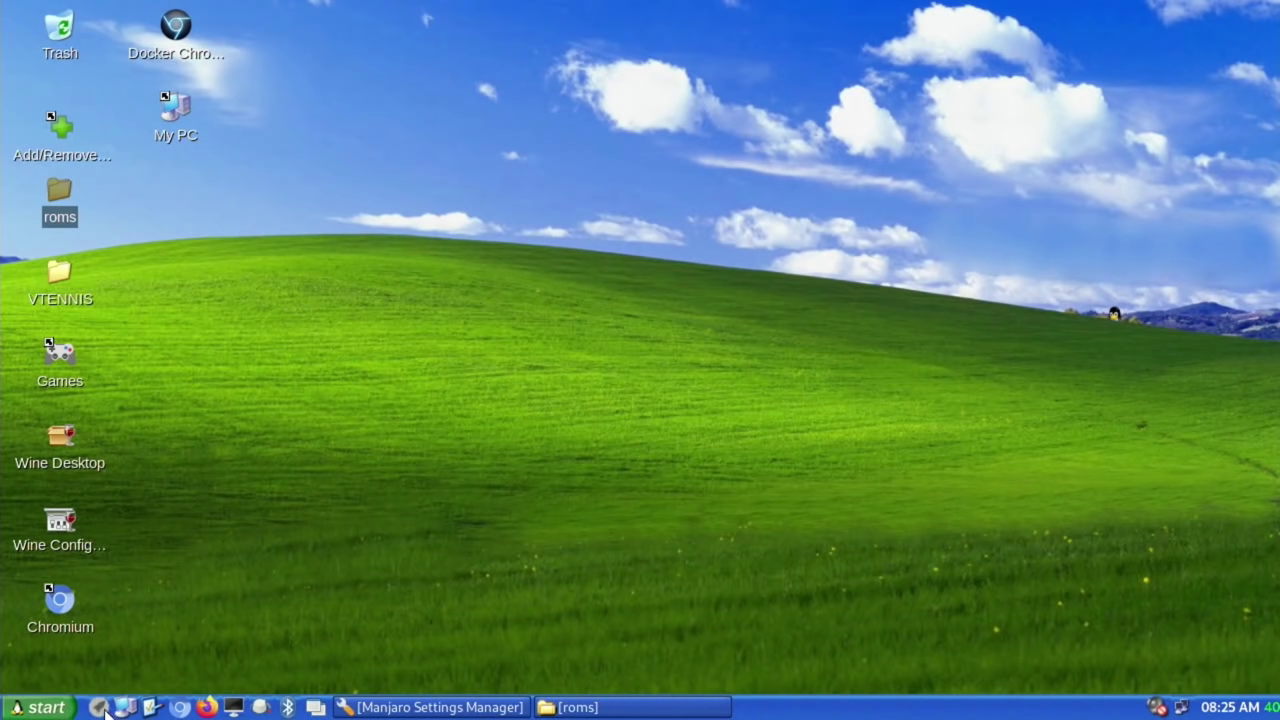
click(44, 708)
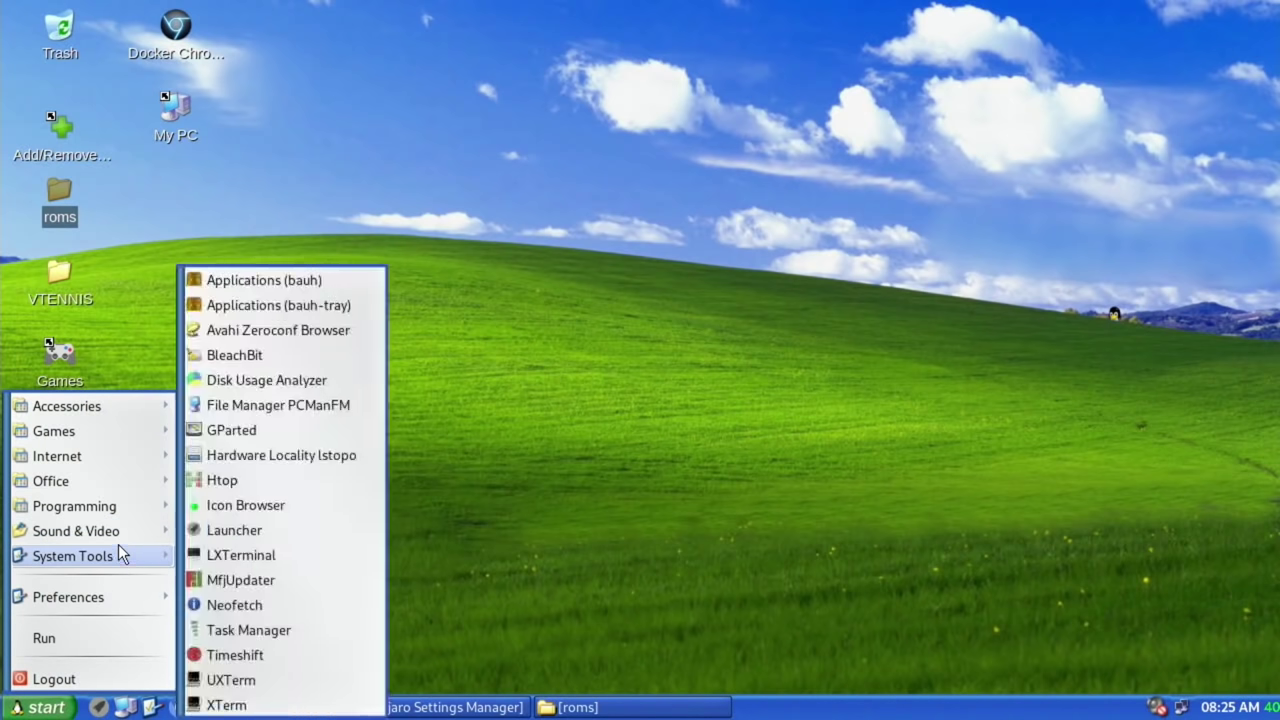
Step: View Neofetch from System Tools, close it, then run the Wine Desktop script in a terminal
mouse_move(112, 512)
mouse_move(111, 549)
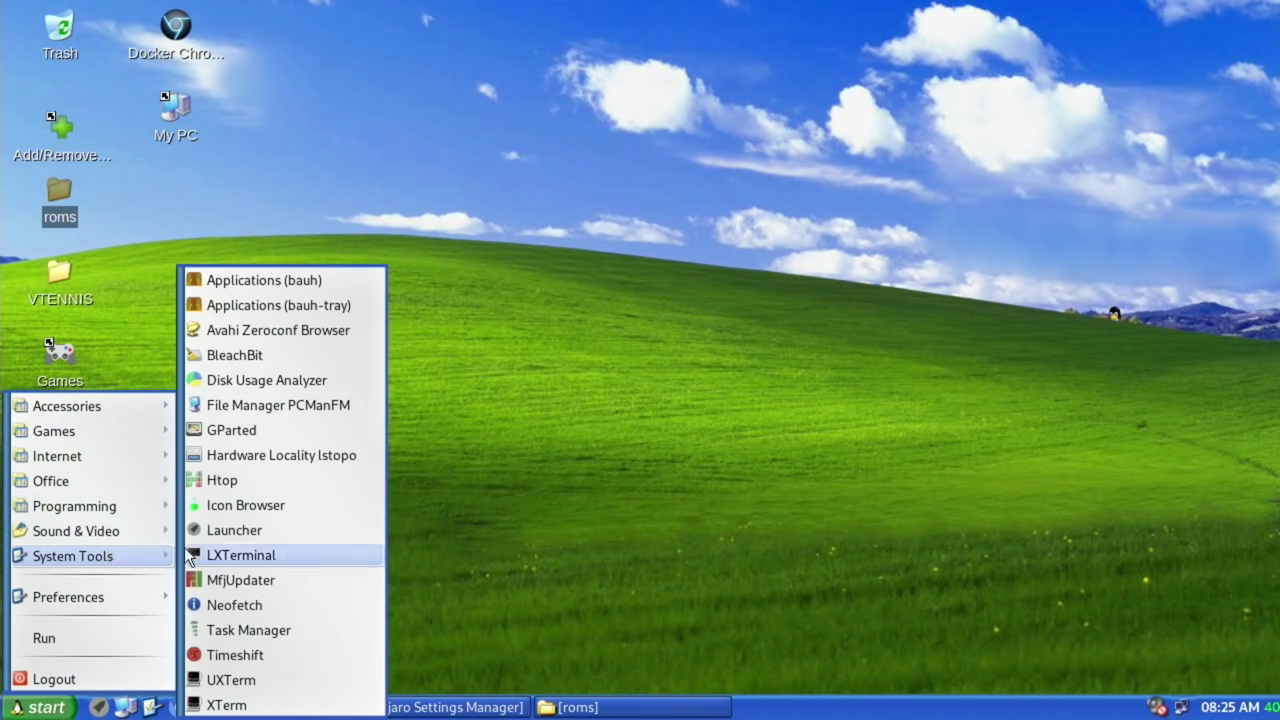
click(223, 600)
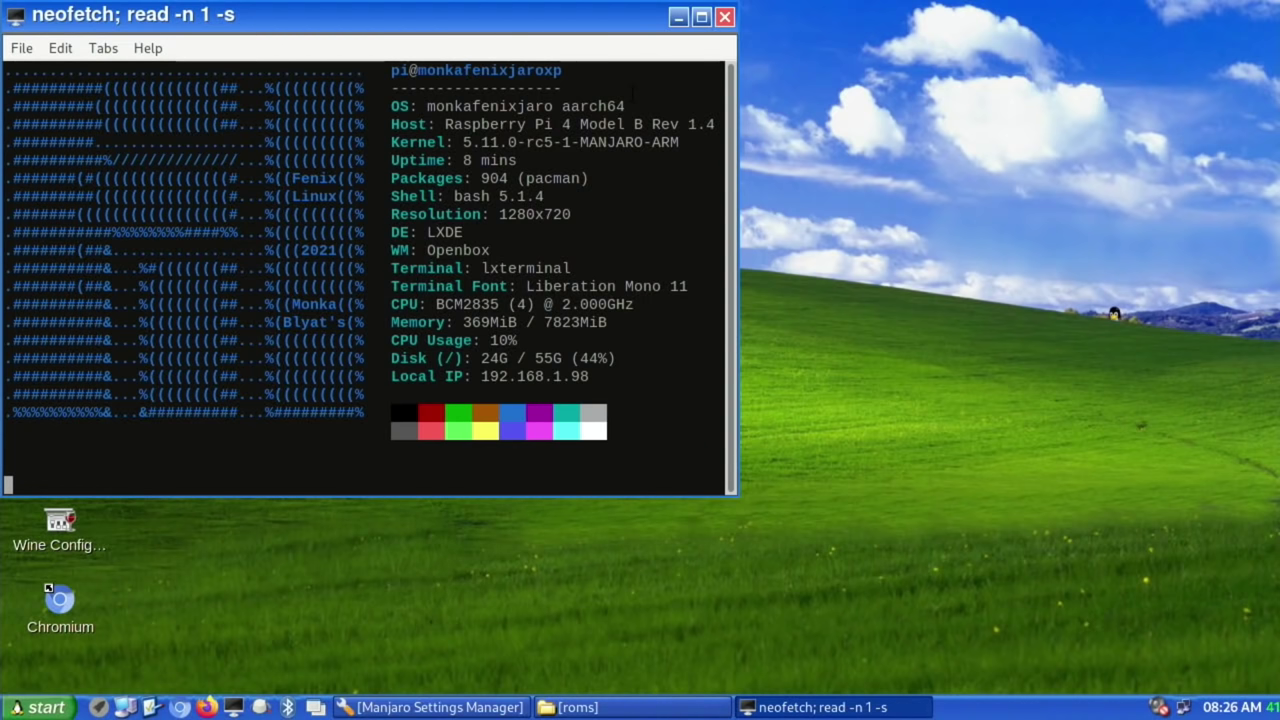
click(725, 18)
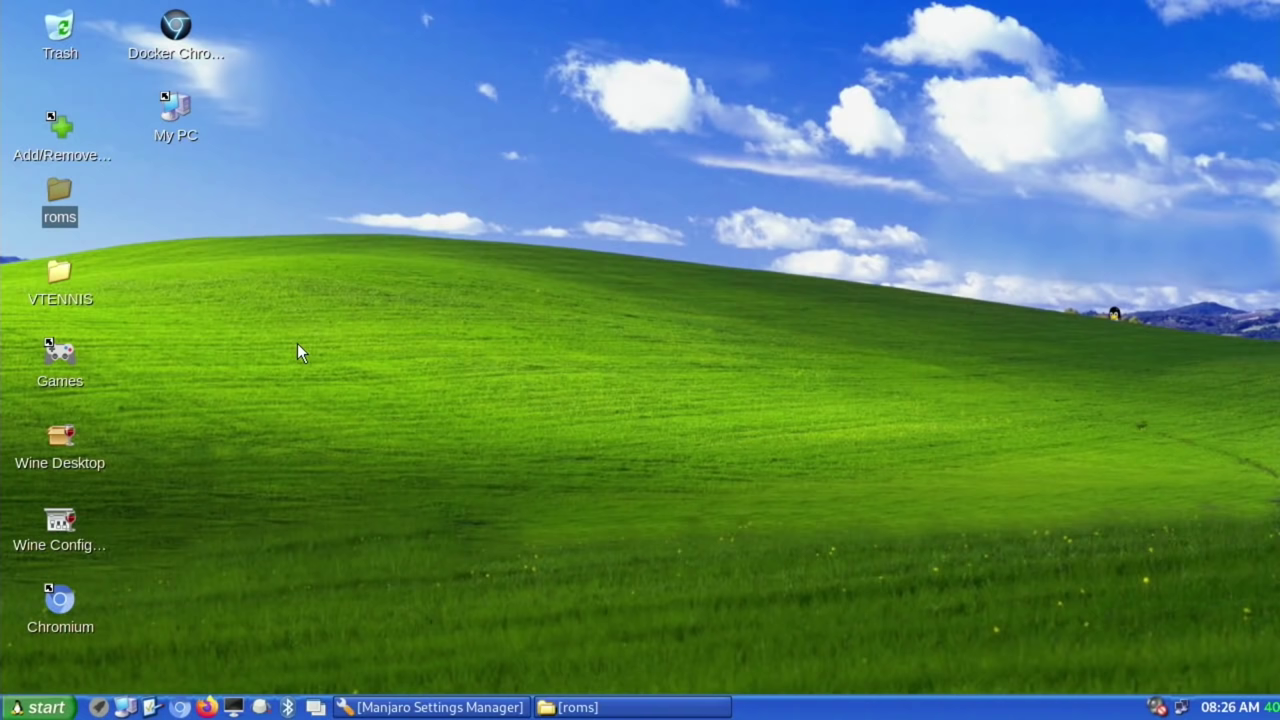
double_click(62, 443)
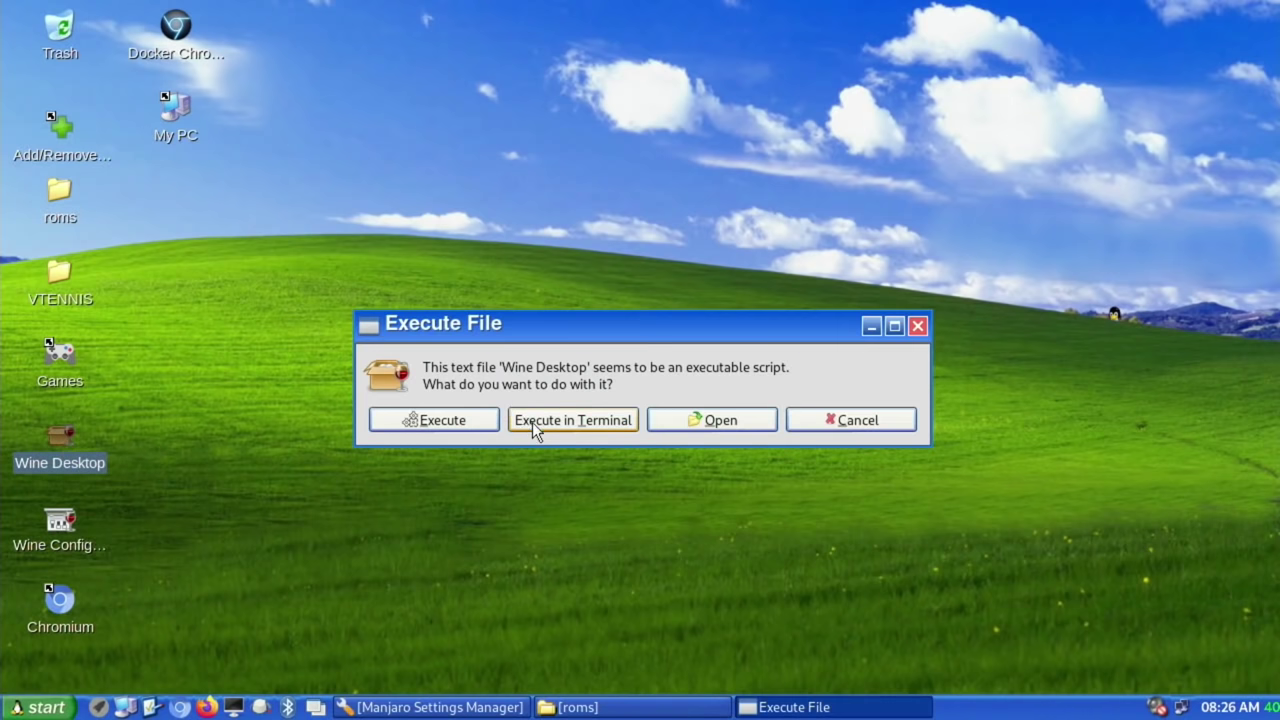
click(533, 423)
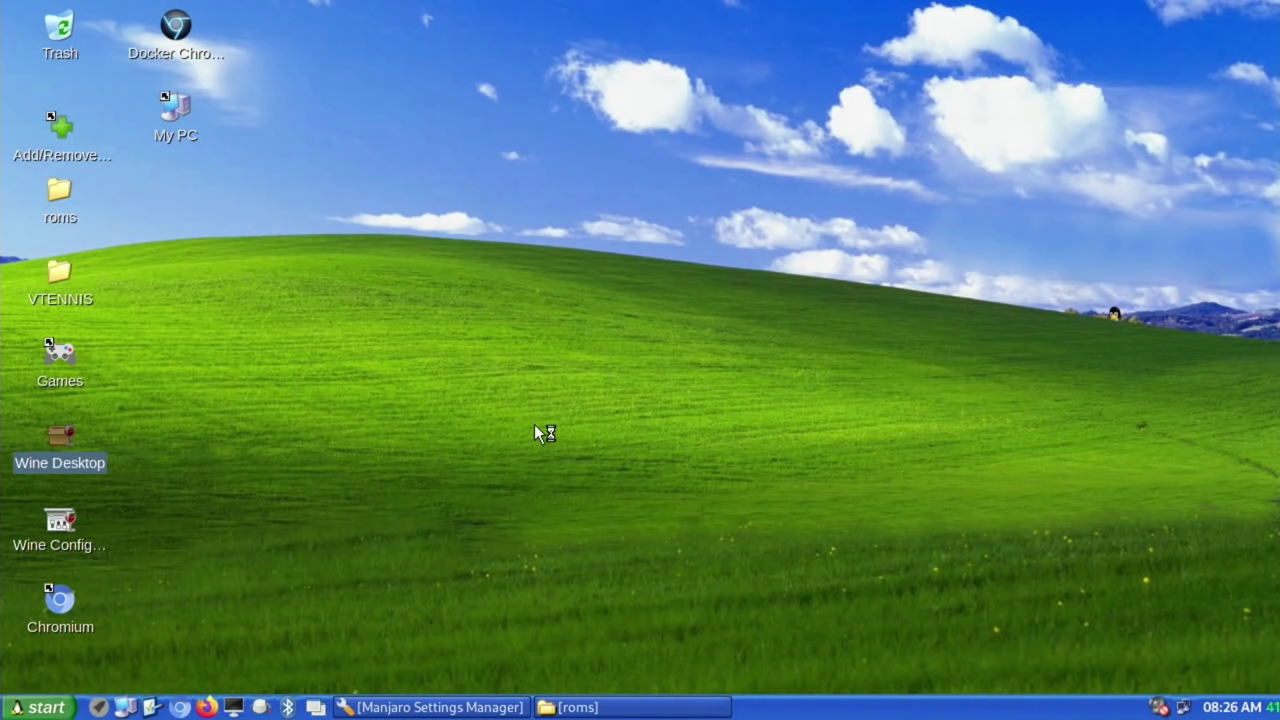